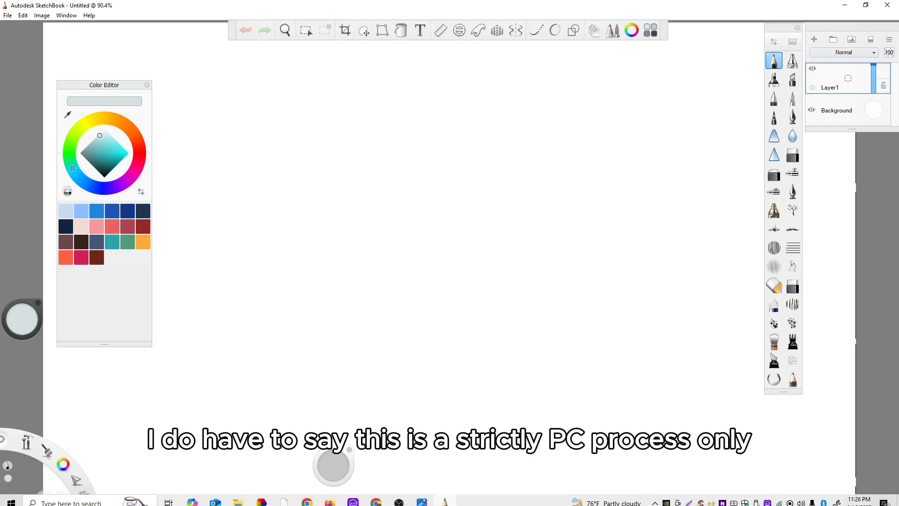
# Switch to Chrome and view the Internet Archive SketchBook 8.7.1.0 page and the LightShot download page, ending back in SketchBook
pyautogui.hotkey('alt', 'Tab')
pyautogui.hotkey('ctrl', 'Tab')
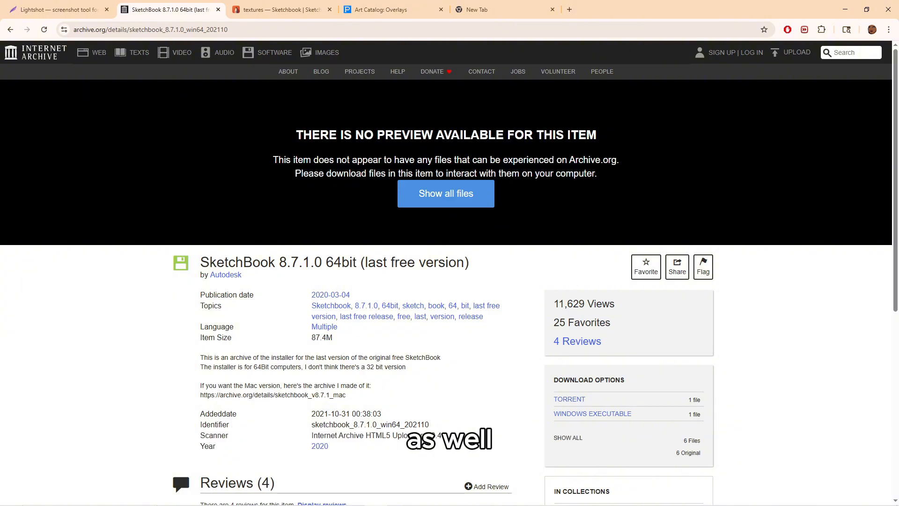
pyautogui.click(56, 9)
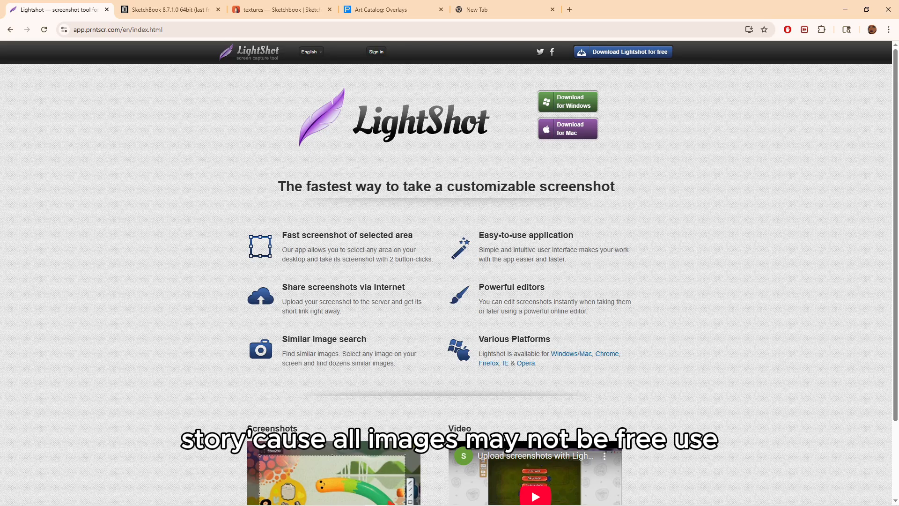
pyautogui.click(845, 10)
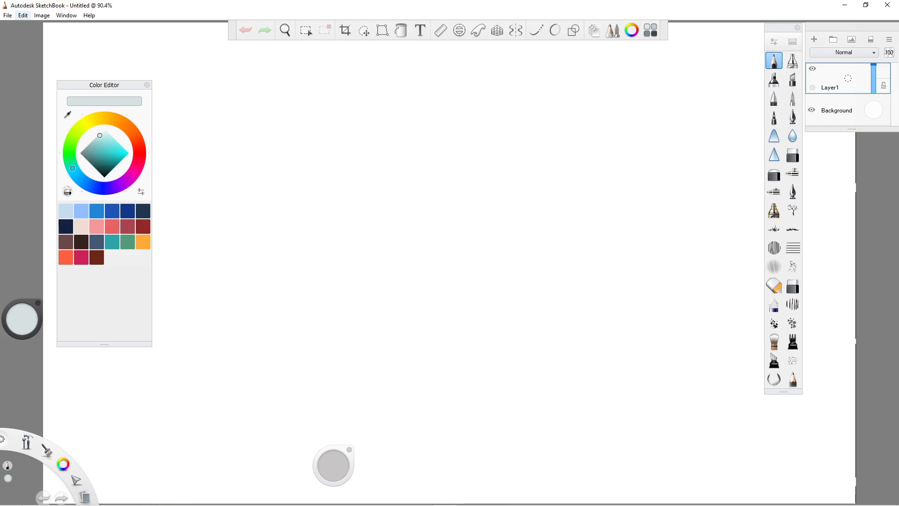
# Open SketchBook's preferences and review the associated file types in the System settings
pyautogui.click(23, 15)
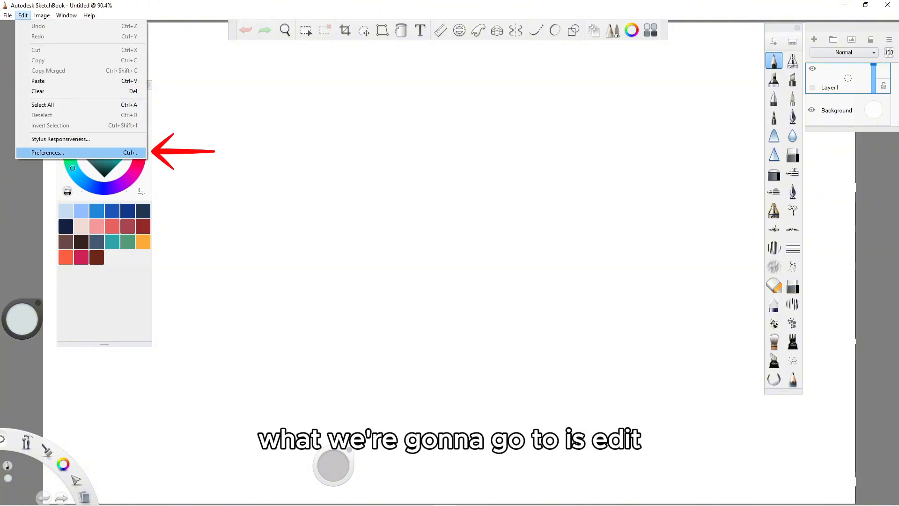
pyautogui.click(46, 152)
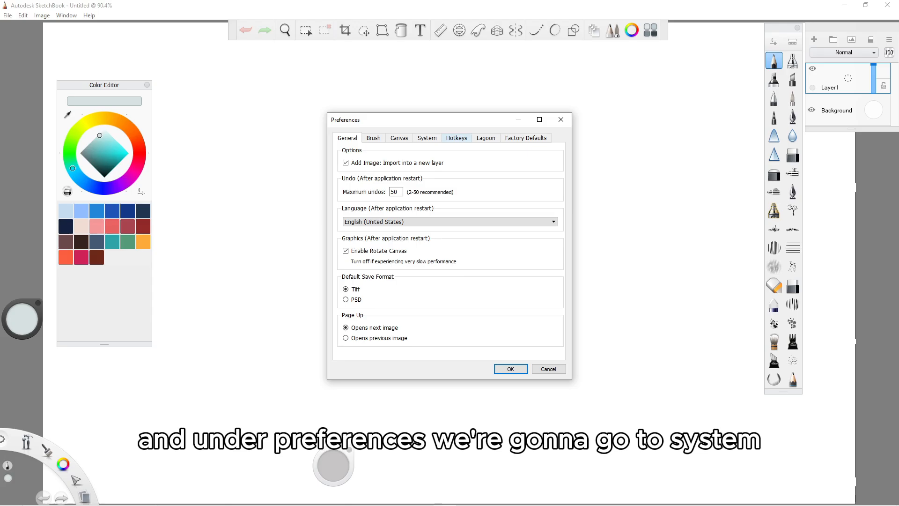
pyautogui.moveTo(467, 123); pyautogui.dragTo(458, 114)
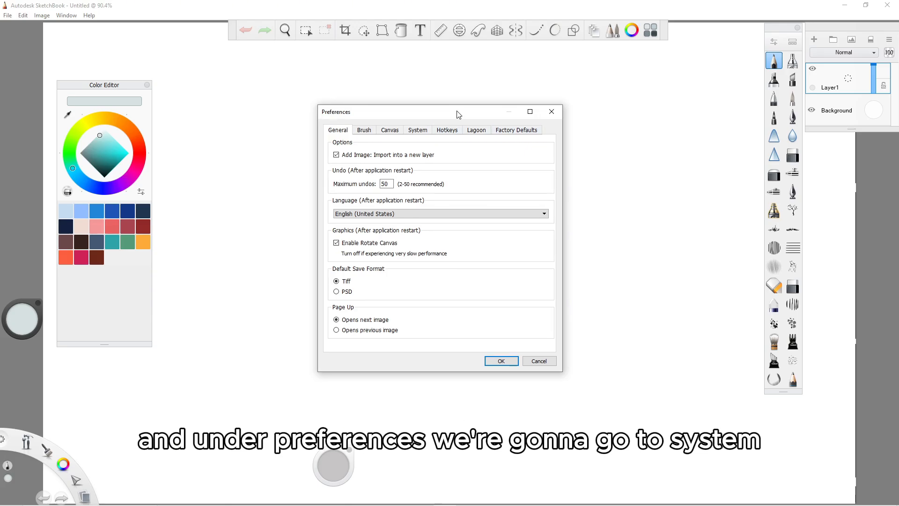
pyautogui.click(417, 130)
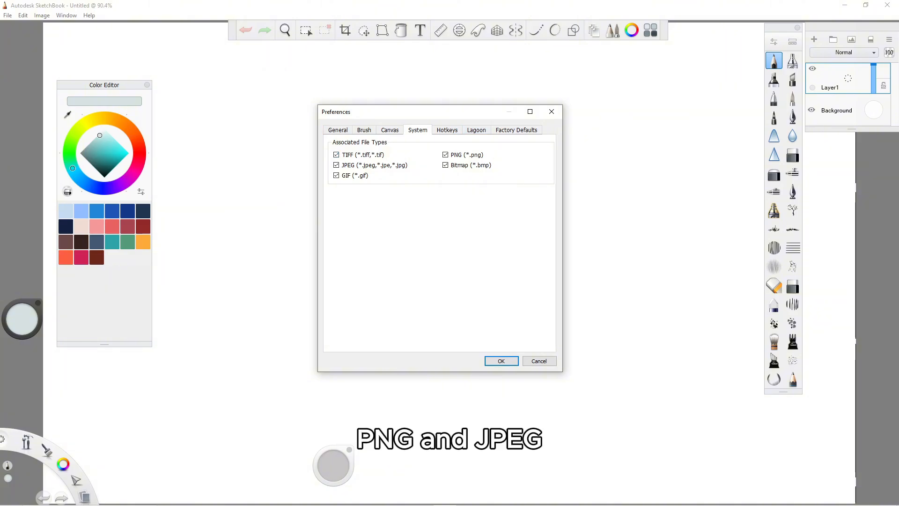
pyautogui.moveTo(429, 117); pyautogui.dragTo(438, 98)
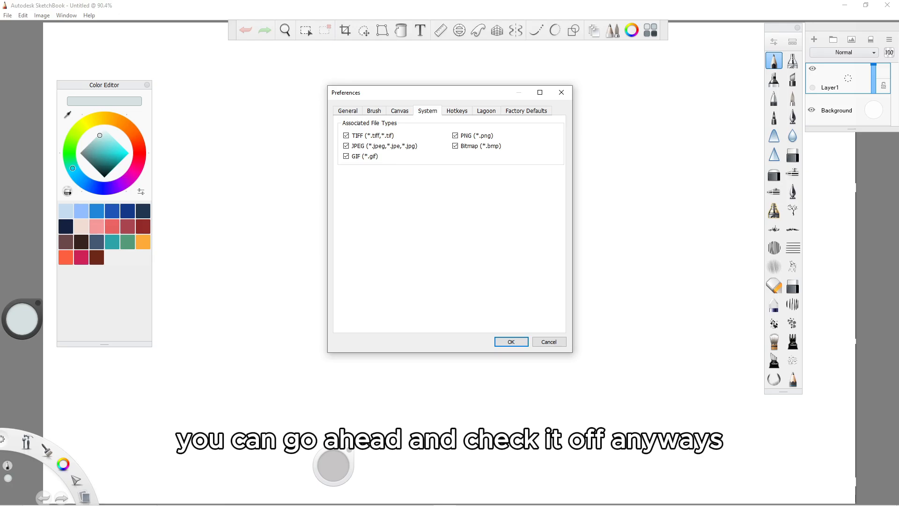
# Review the default canvas size and resolution in the Canvas preferences and leave without saving changes
pyautogui.click(399, 111)
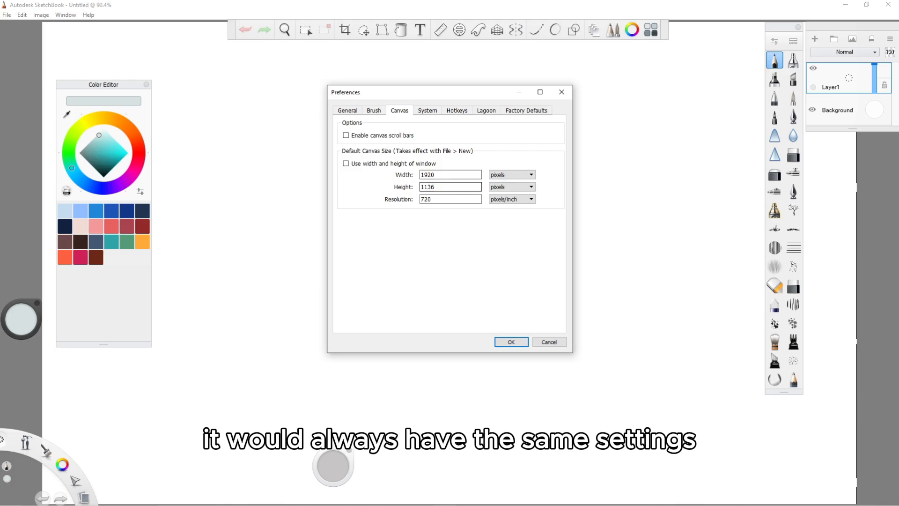
pyautogui.moveTo(450, 92); pyautogui.dragTo(440, 76)
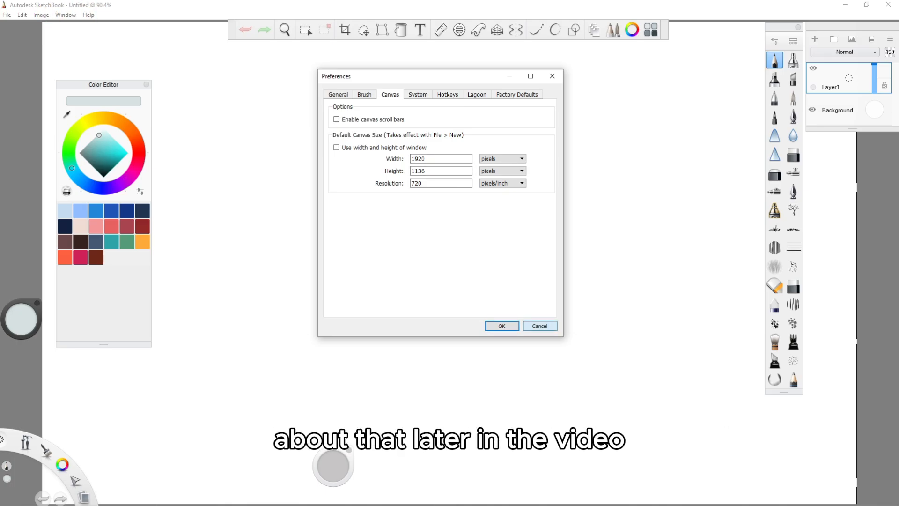
pyautogui.click(539, 326)
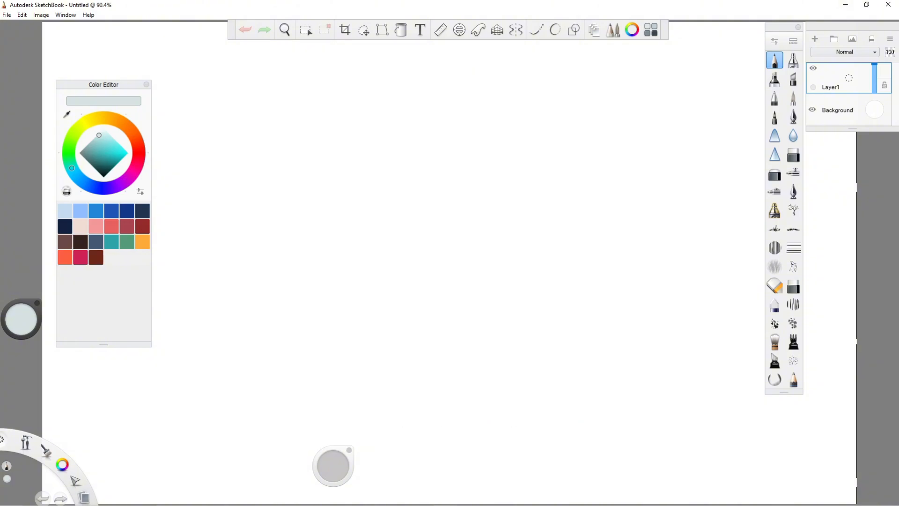
# Switch to Chrome and examine the free texture brush sets on Sketchbook's Free Extras page
pyautogui.click(845, 5)
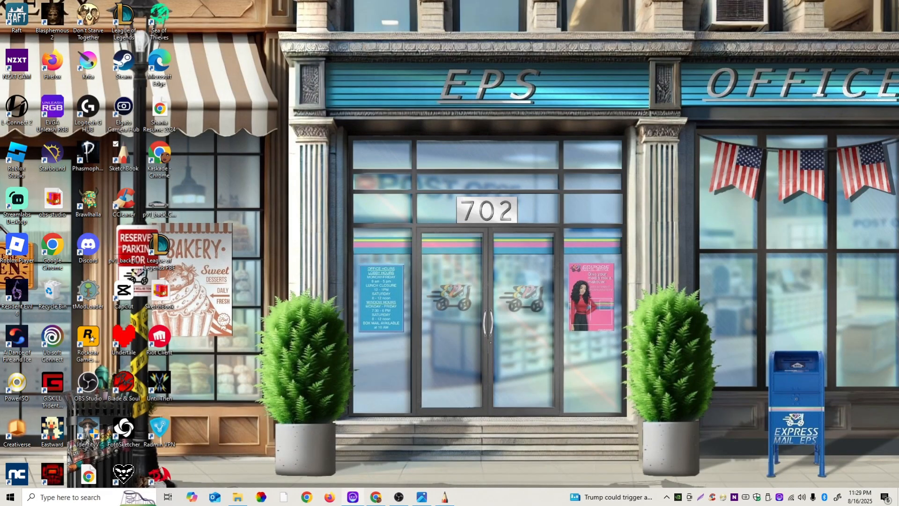
pyautogui.click(376, 502)
pyautogui.click(280, 9)
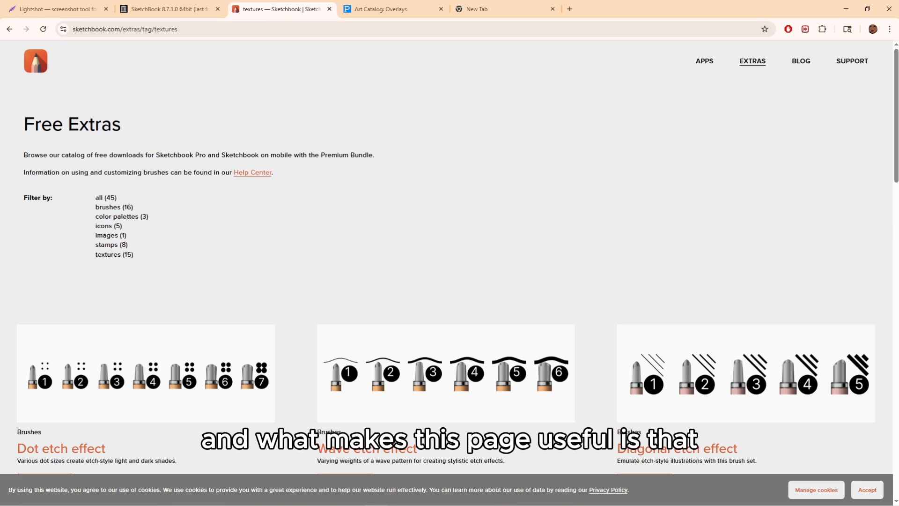
pyautogui.scroll(-8, 450, 257)
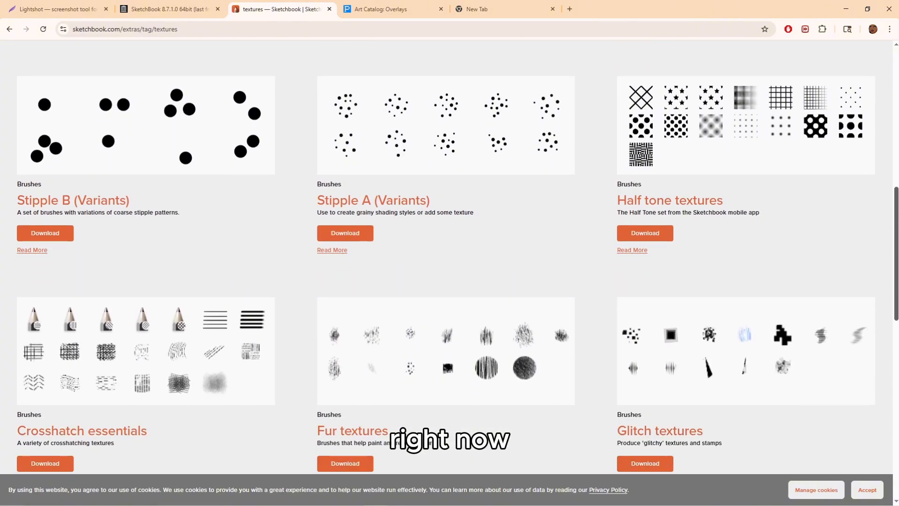
pyautogui.scroll(-6, 450, 258)
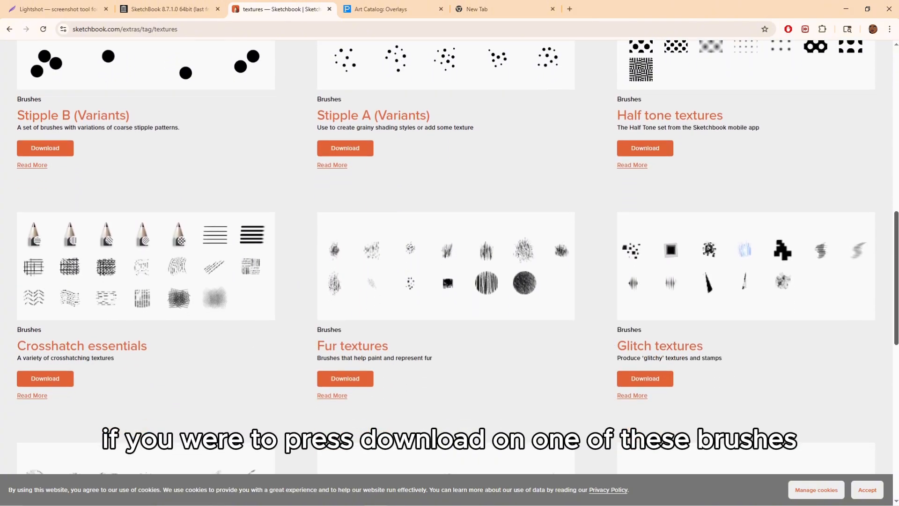
pyautogui.scroll(-3, 450, 272)
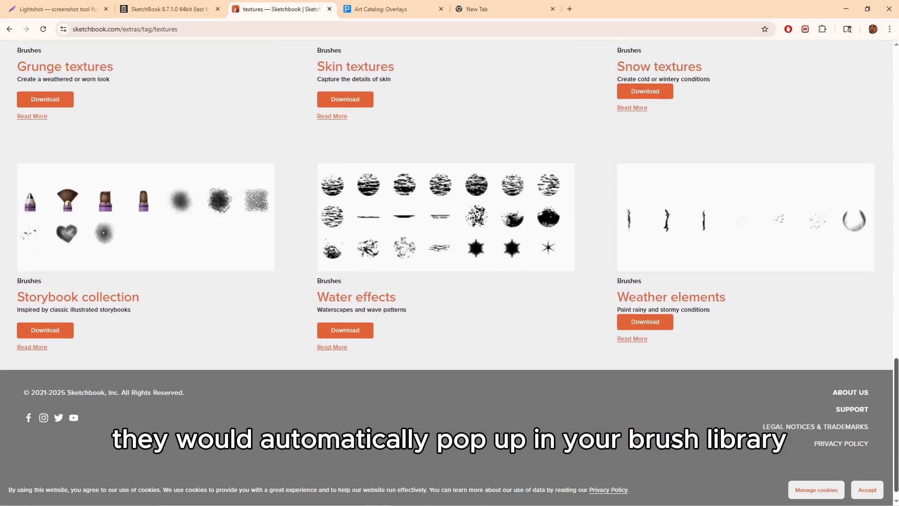
pyautogui.scroll(8, 449, 272)
pyautogui.scroll(10, 450, 271)
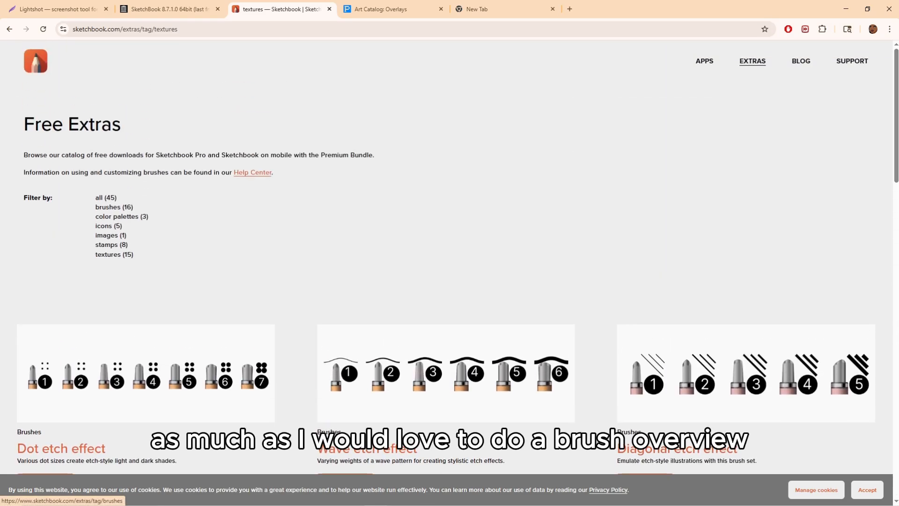
# Filter the Free Extras catalog by brushes and look through the brush sets offered
pyautogui.click(113, 207)
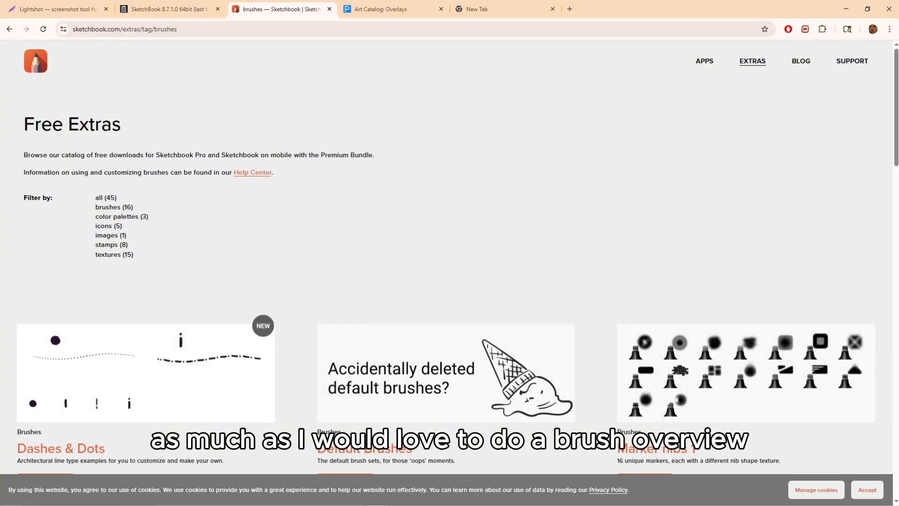
pyautogui.scroll(-4, 114, 207)
pyautogui.scroll(-10, 450, 262)
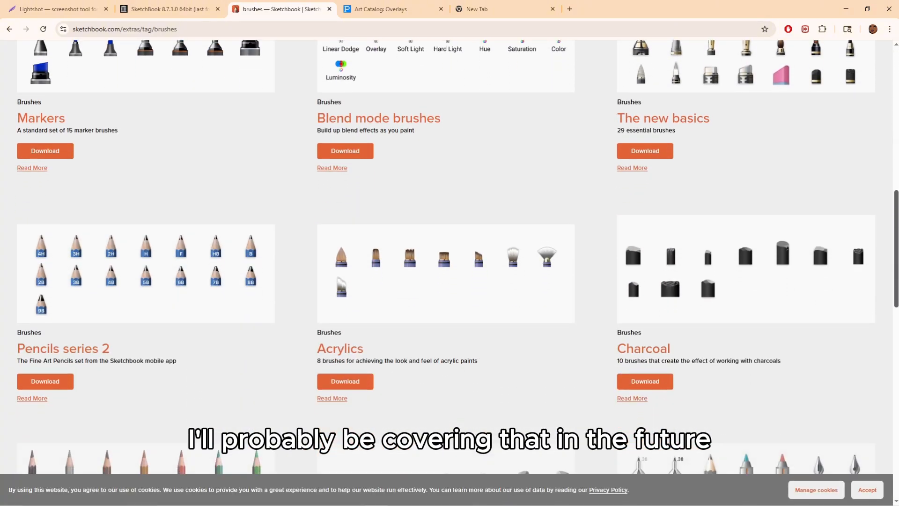
pyautogui.scroll(-3, 449, 262)
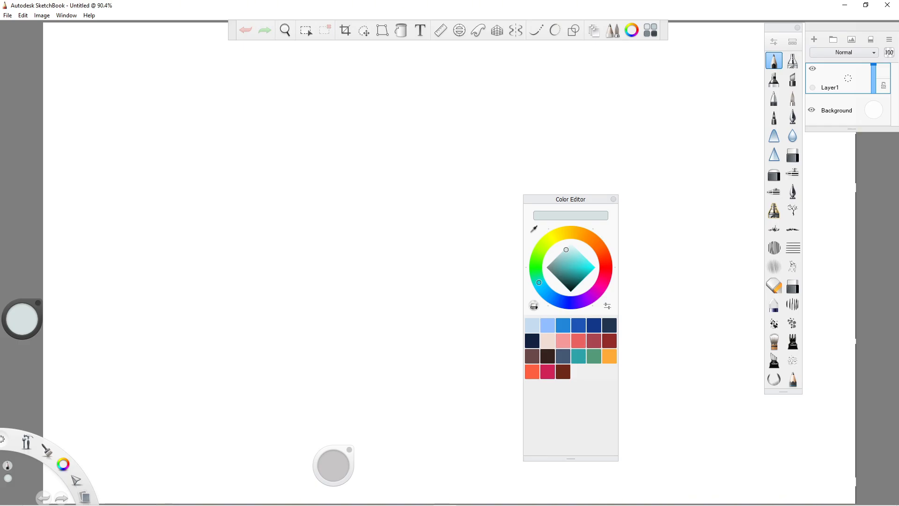
# Move the Color Editor across the SketchBook canvas and close it
pyautogui.moveTo(588, 199); pyautogui.dragTo(220, 163)
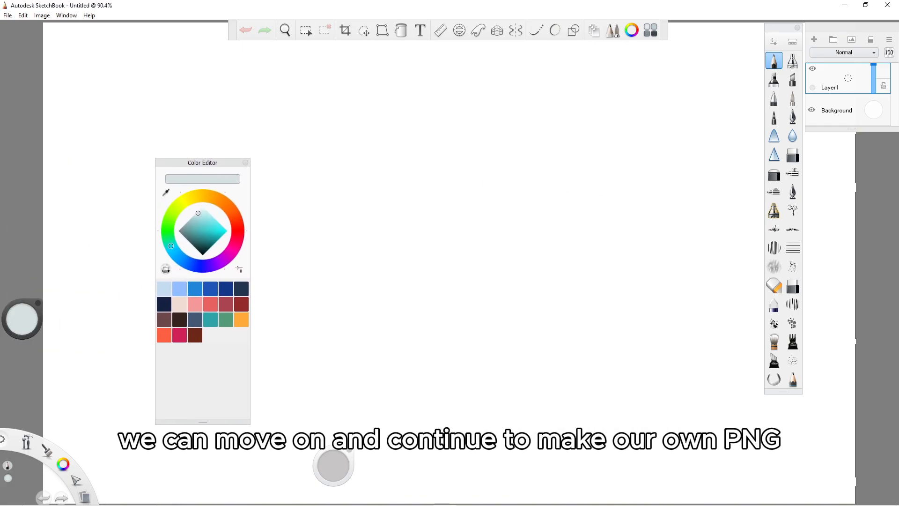
pyautogui.click(245, 162)
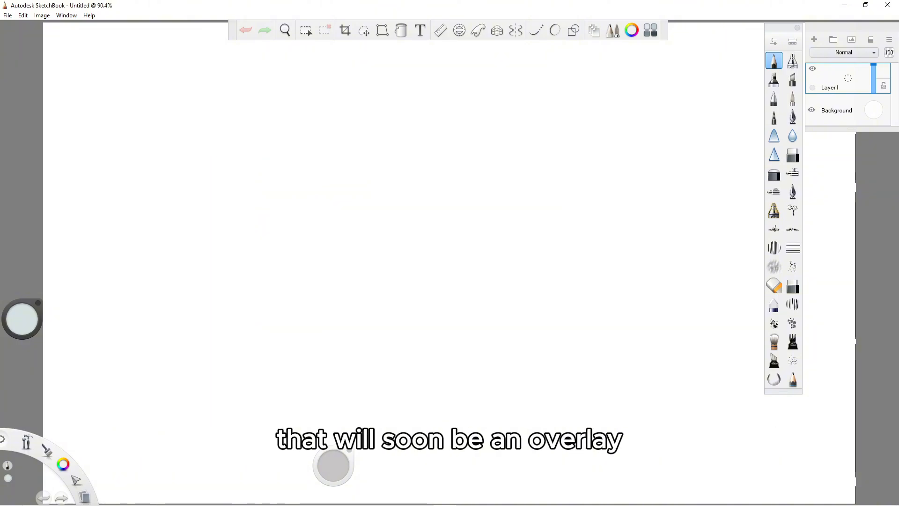
# Open the image JASON APPT 4 from the Episode Edits WM folder and place the layer editor beside the picture
pyautogui.click(7, 16)
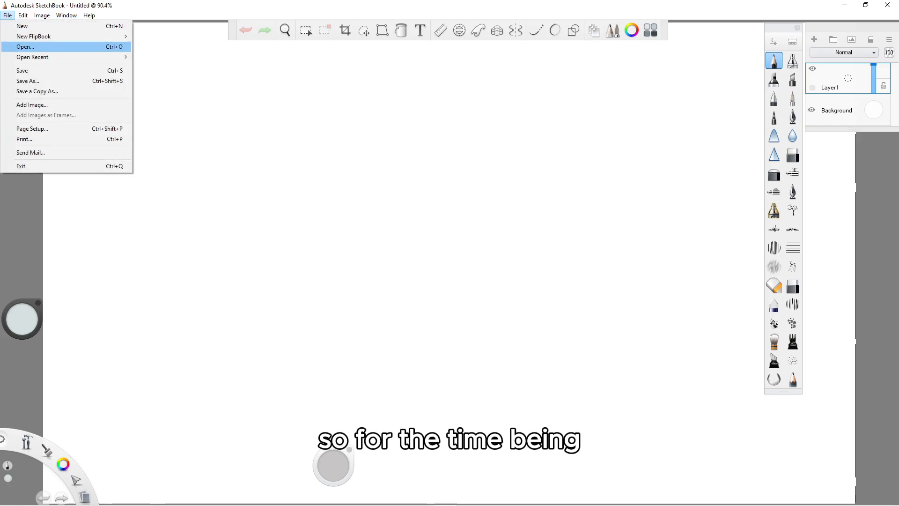
pyautogui.click(26, 47)
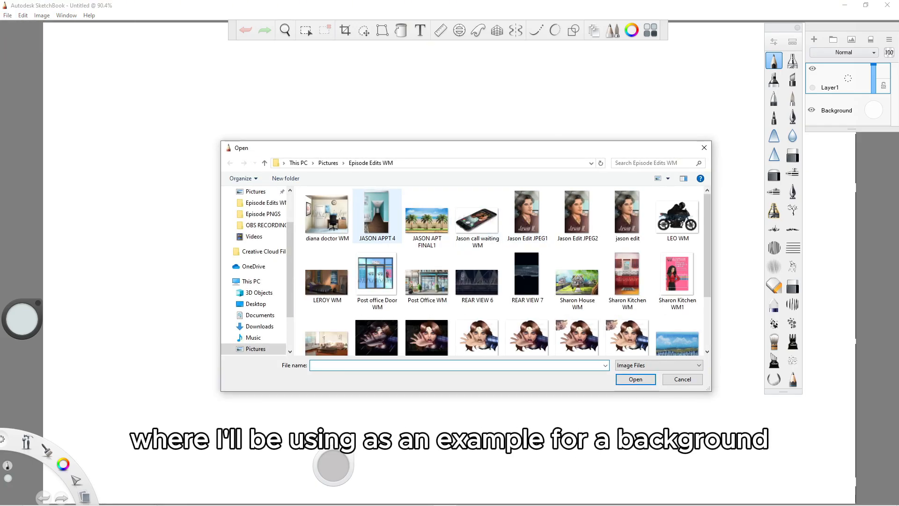
pyautogui.doubleClick(376, 213)
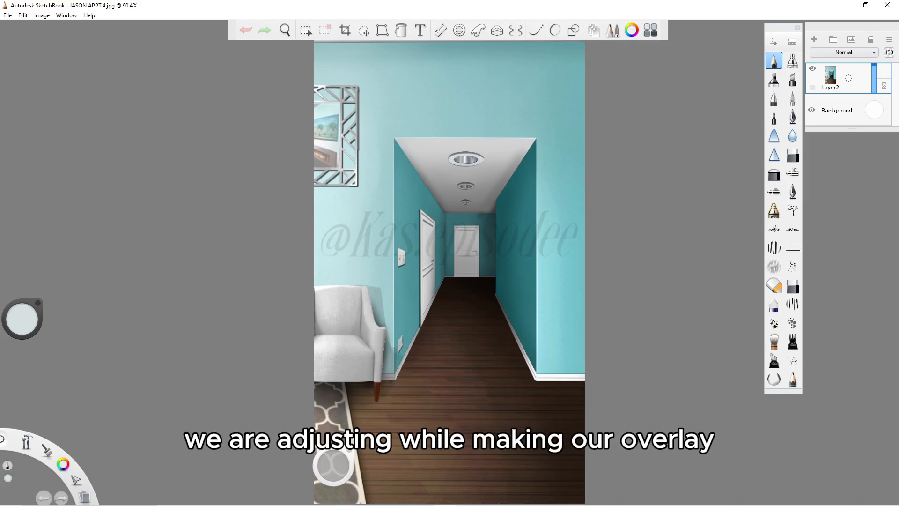
pyautogui.moveTo(847, 27); pyautogui.dragTo(683, 89)
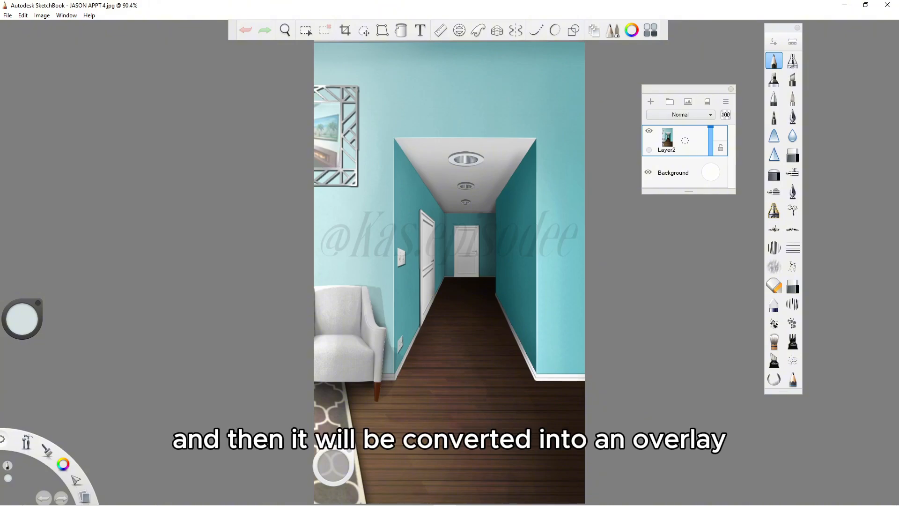
# Switch to Chrome, search Google for "window" and look through the image results for a uniformly shaped window
pyautogui.click(845, 5)
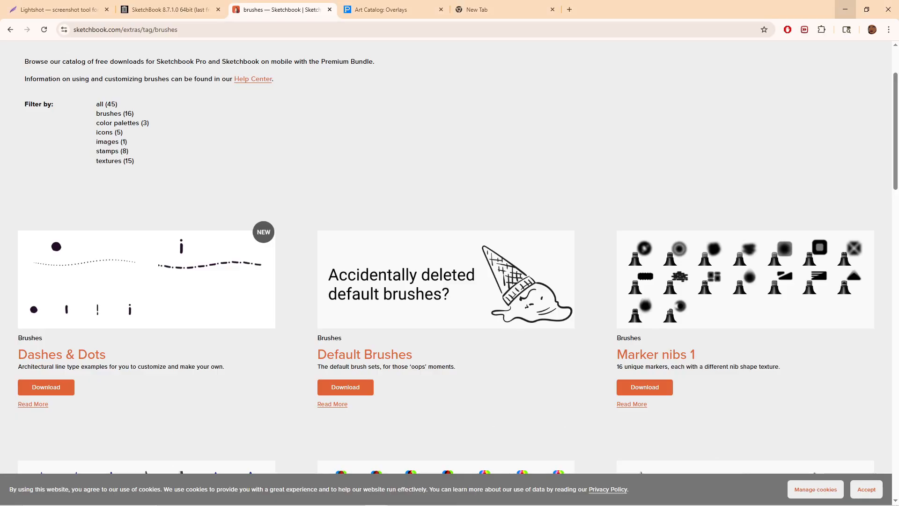
pyautogui.click(504, 10)
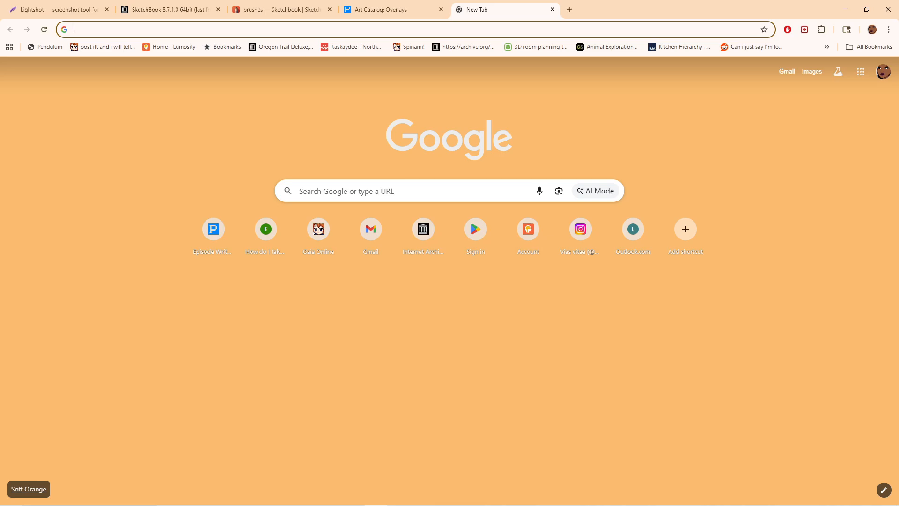
pyautogui.write('WINDOW')
pyautogui.press('Return')
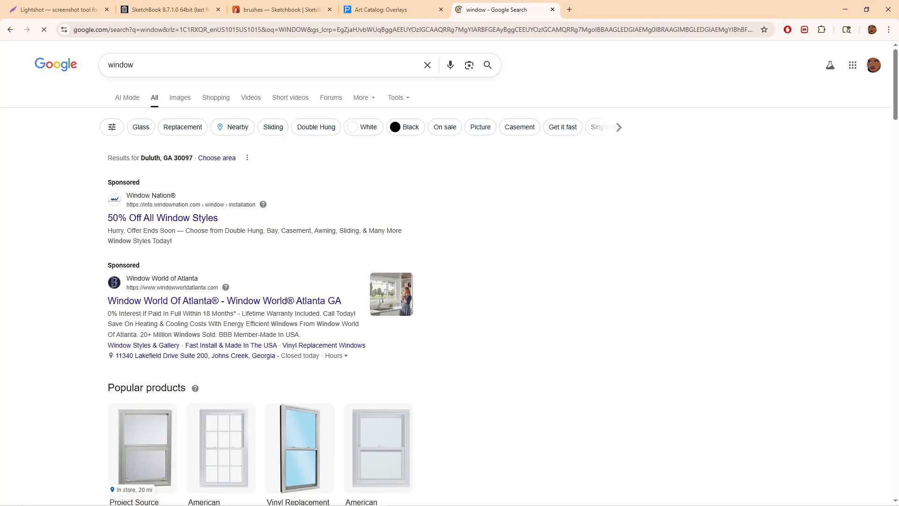
pyautogui.click(179, 98)
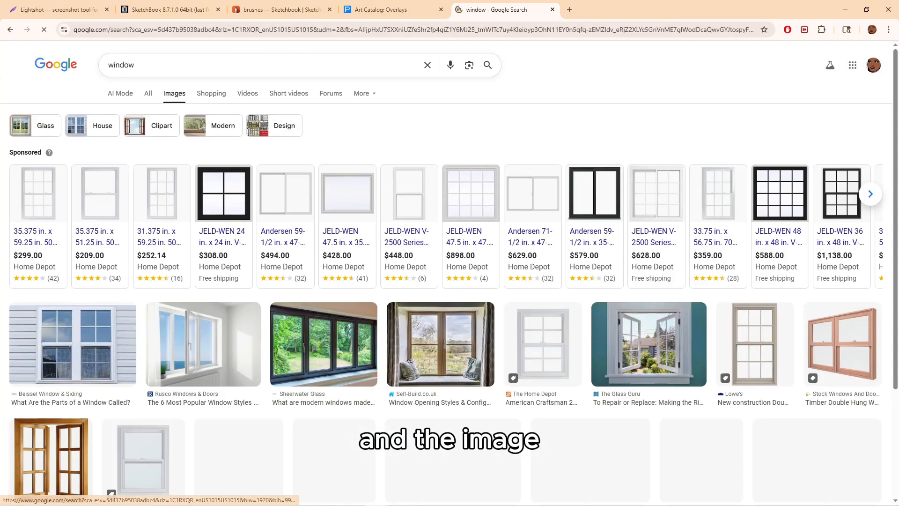
pyautogui.scroll(-2, 450, 274)
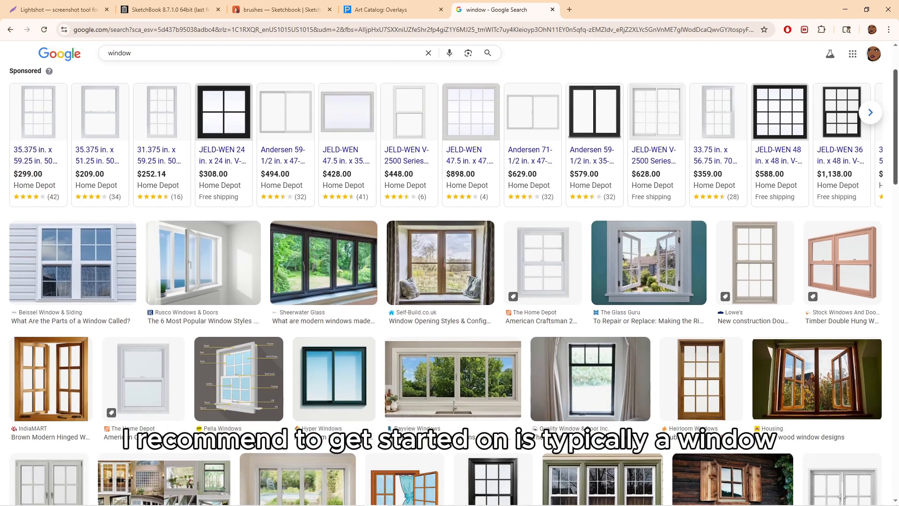
pyautogui.scroll(-2, 450, 285)
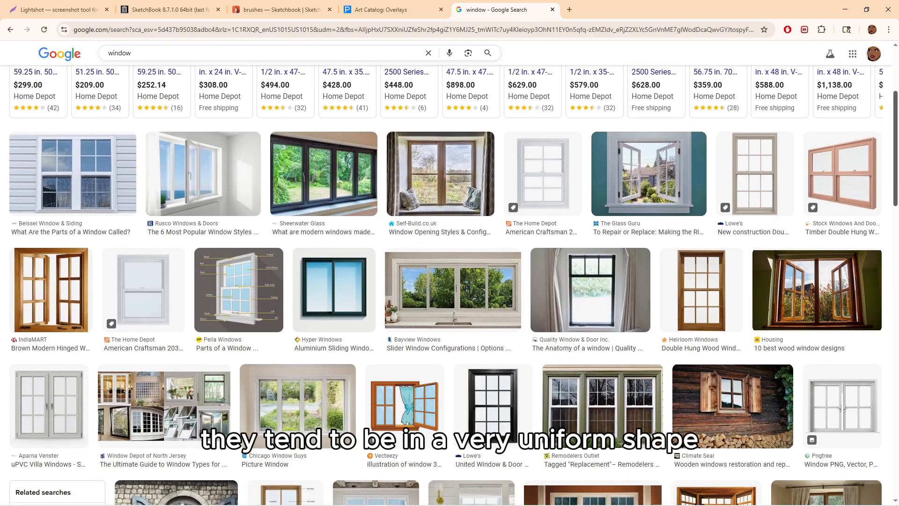
pyautogui.scroll(-1, 450, 285)
pyautogui.scroll(5, 450, 285)
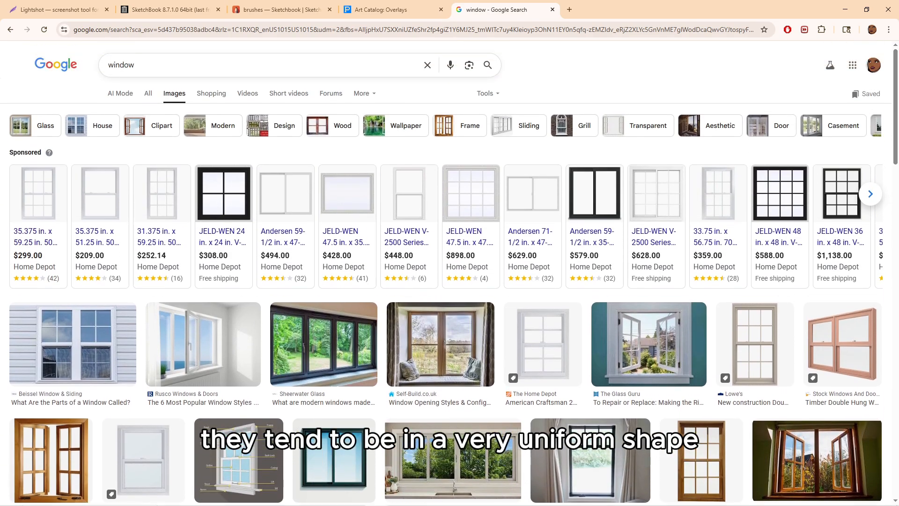
# Search Google for "window PNG" across all results and look through the transparent window images and sites offered
pyautogui.click(148, 93)
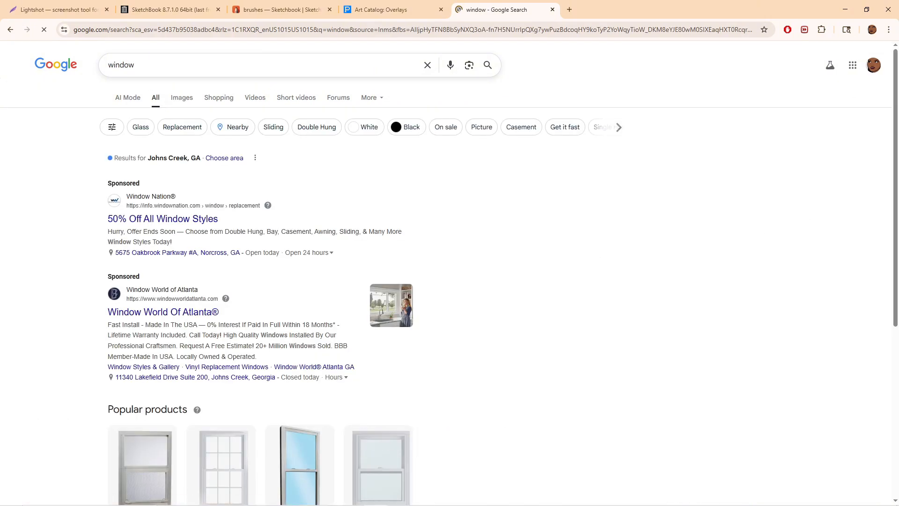
pyautogui.click(133, 65)
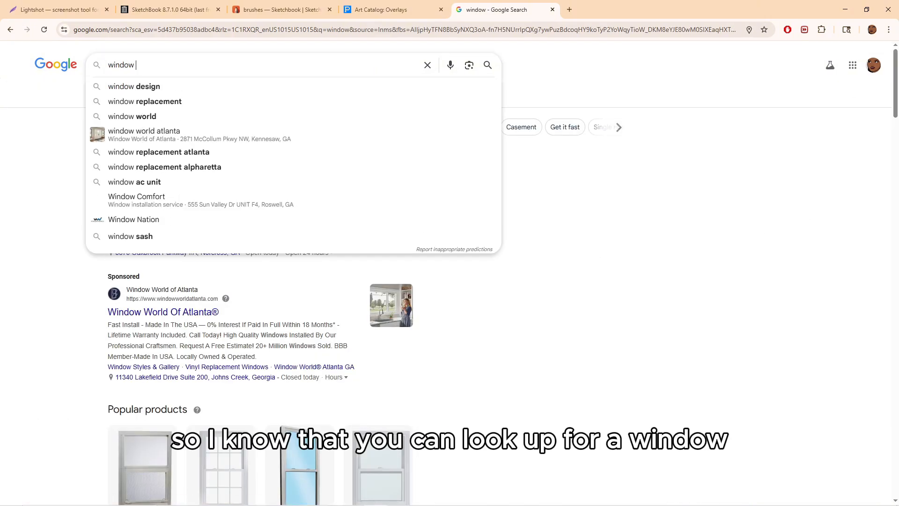
pyautogui.write('PNG')
pyautogui.press('Return')
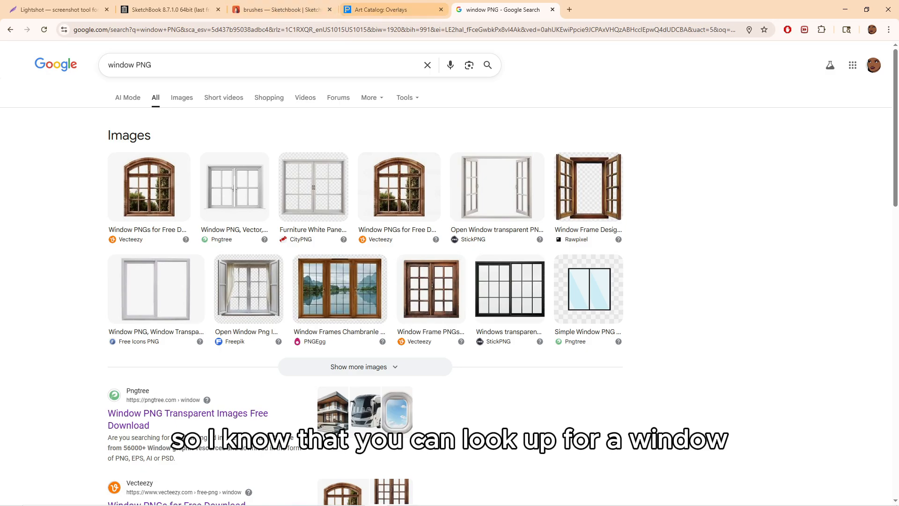
pyautogui.moveTo(895, 128); pyautogui.dragTo(895, 174)
pyautogui.click(187, 279)
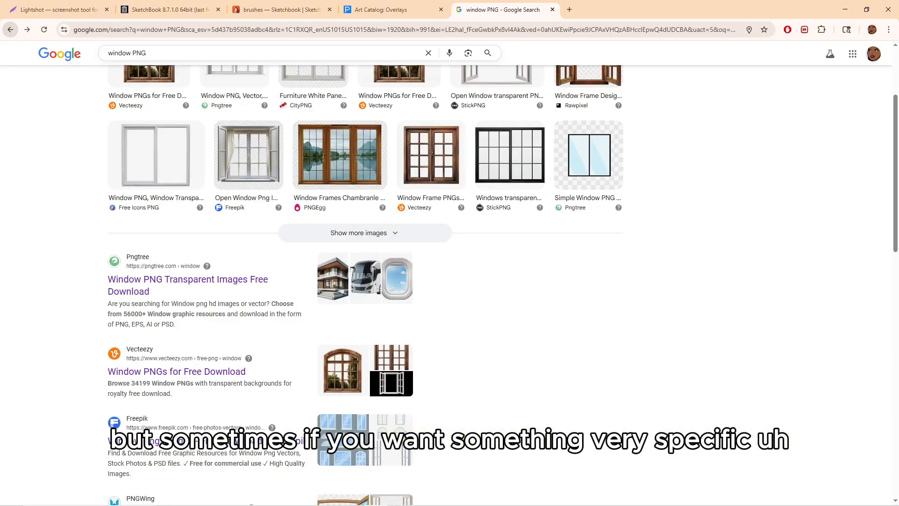
pyautogui.click(10, 30)
pyautogui.moveTo(895, 173); pyautogui.dragTo(895, 127)
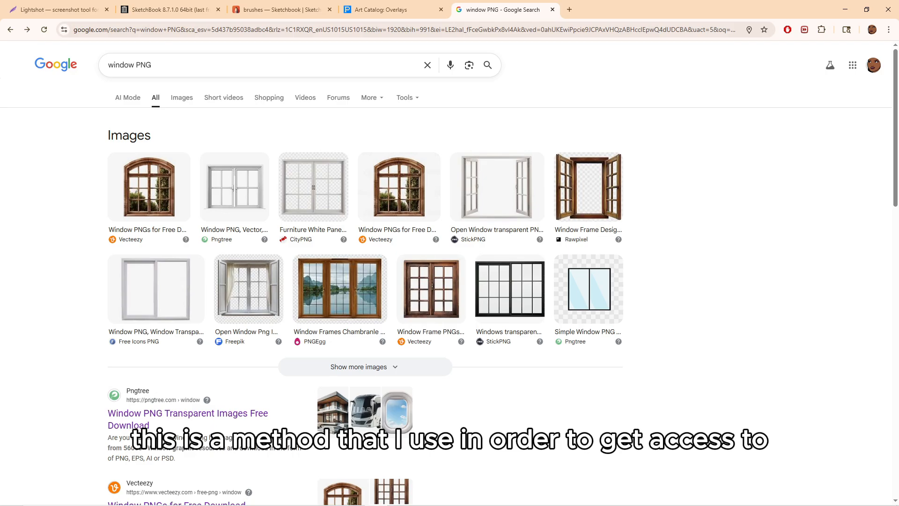
# Return to the image results for "window" and open the Lowe's product page of the beige JELD-WEN double hung window
pyautogui.click(11, 30)
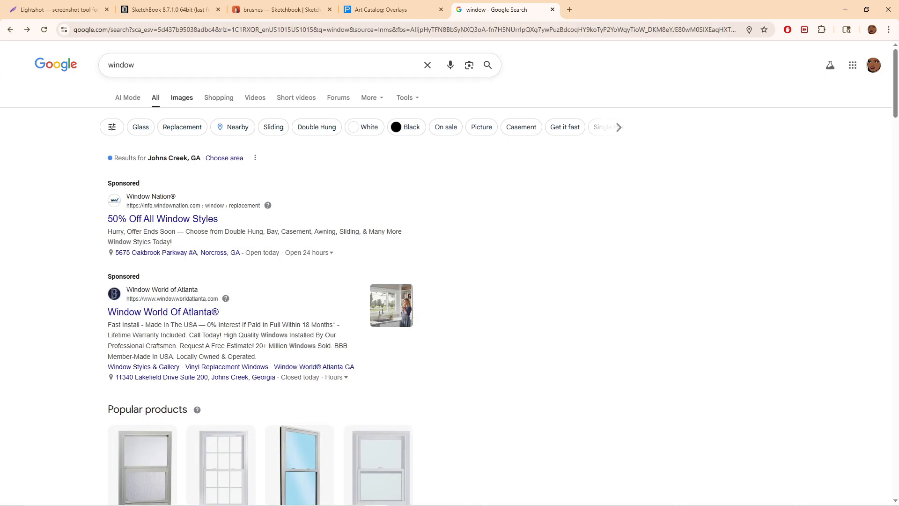
pyautogui.click(181, 98)
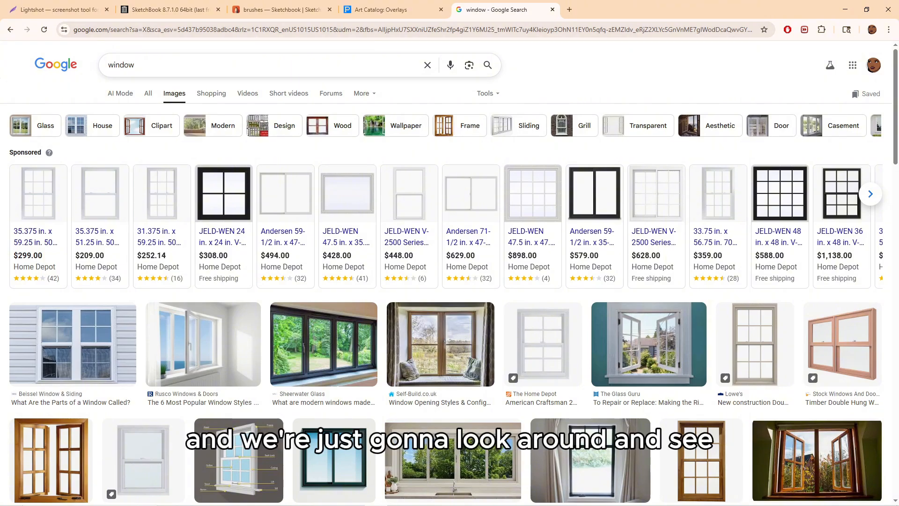
pyautogui.scroll(-4, 449, 281)
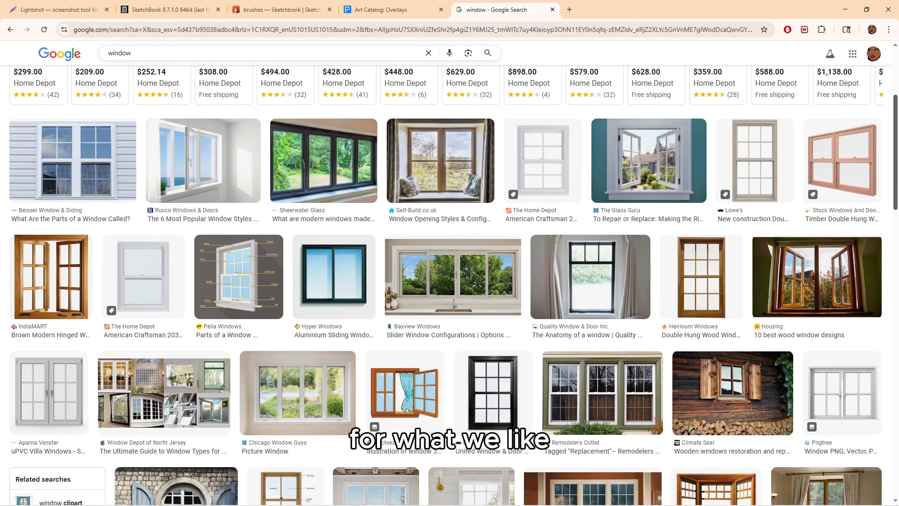
pyautogui.scroll(-2, 754, 99)
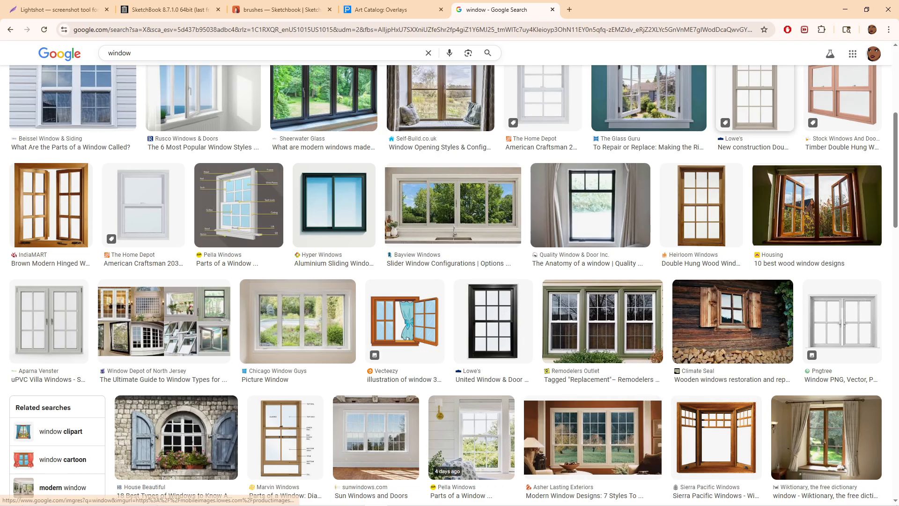
pyautogui.click(754, 98)
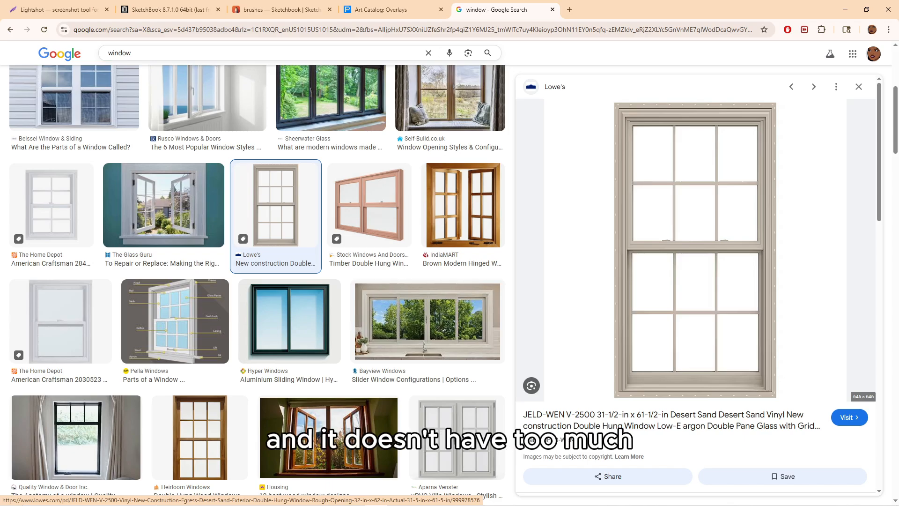
pyautogui.click(695, 250)
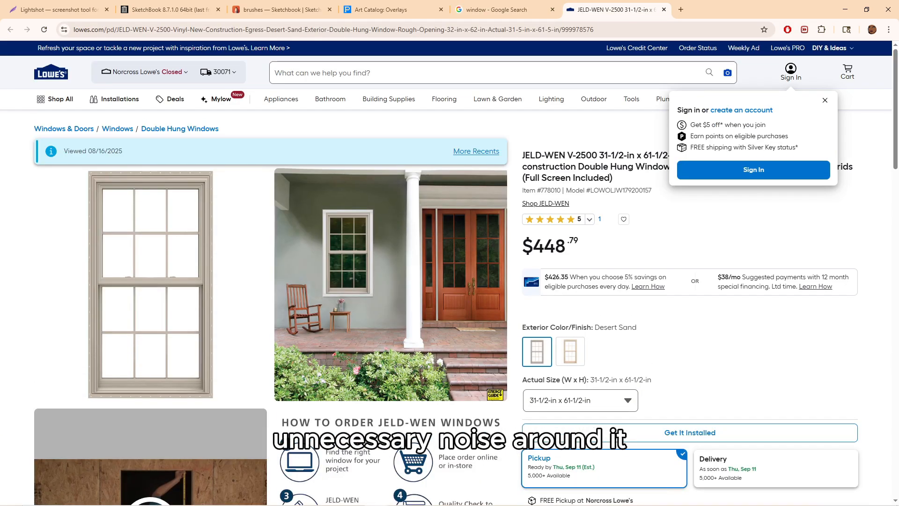
# Enlarge the product's main window picture, open it in its own browser tab and copy the image
pyautogui.click(150, 284)
pyautogui.click(495, 243)
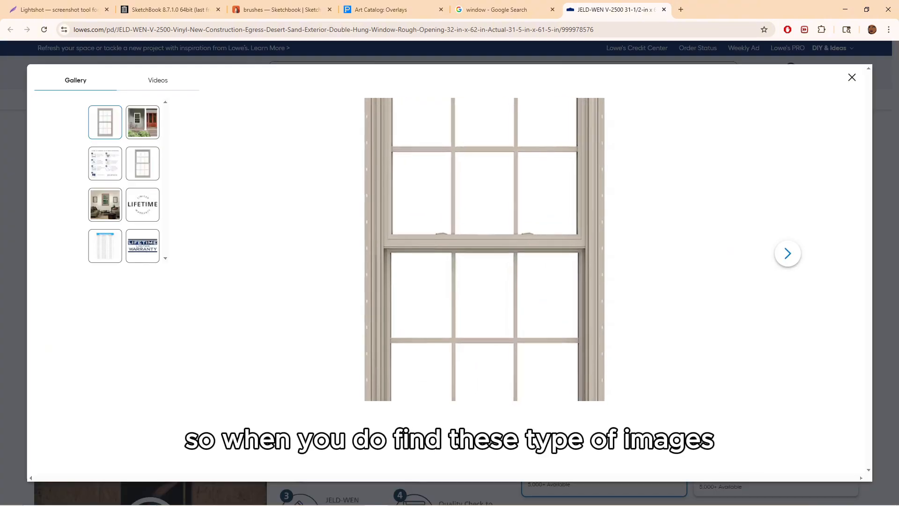
pyautogui.rightClick(504, 243)
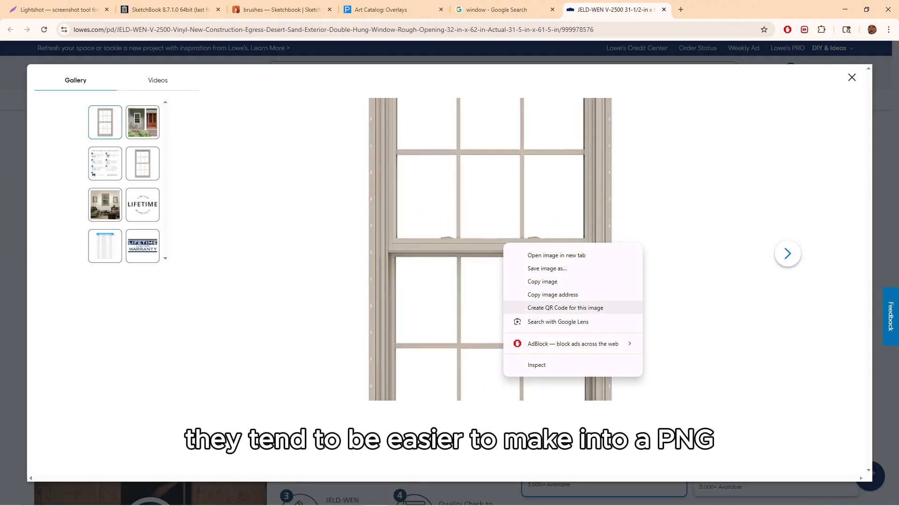
pyautogui.click(556, 254)
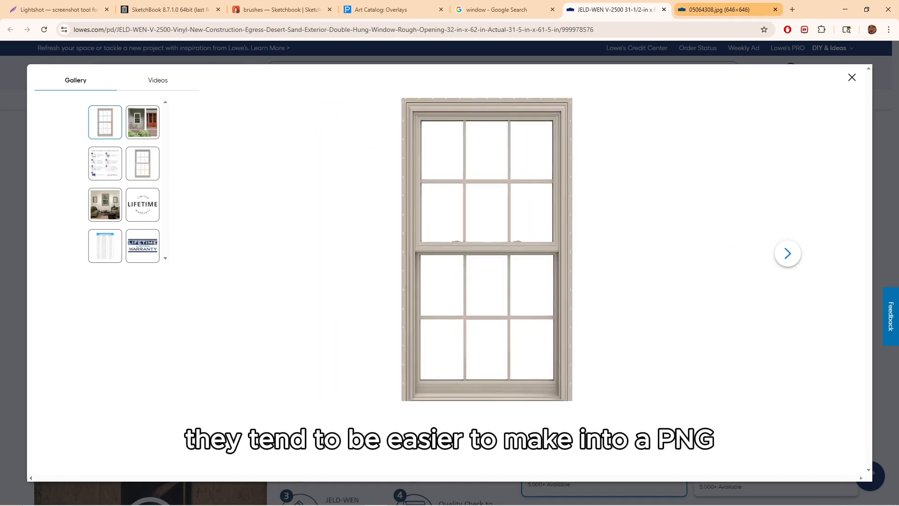
pyautogui.click(724, 9)
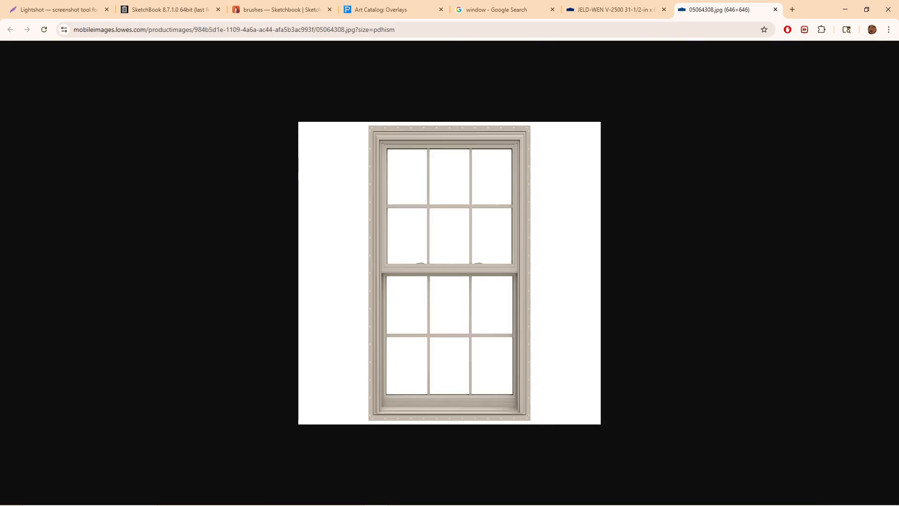
pyautogui.rightClick(464, 236)
pyautogui.click(502, 274)
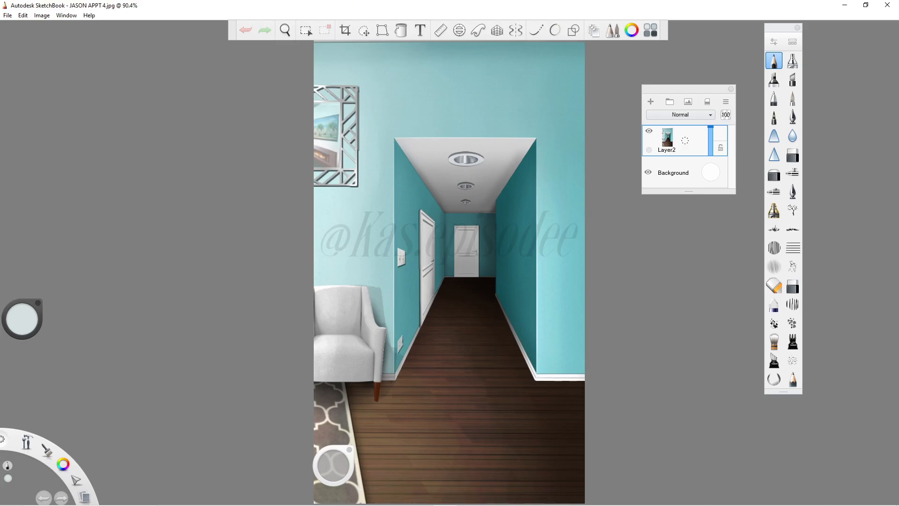
# Switch to SketchBook, add an empty layer above the hallway picture, and lengthen the layer editor and move it closer to the canvas
pyautogui.click(651, 101)
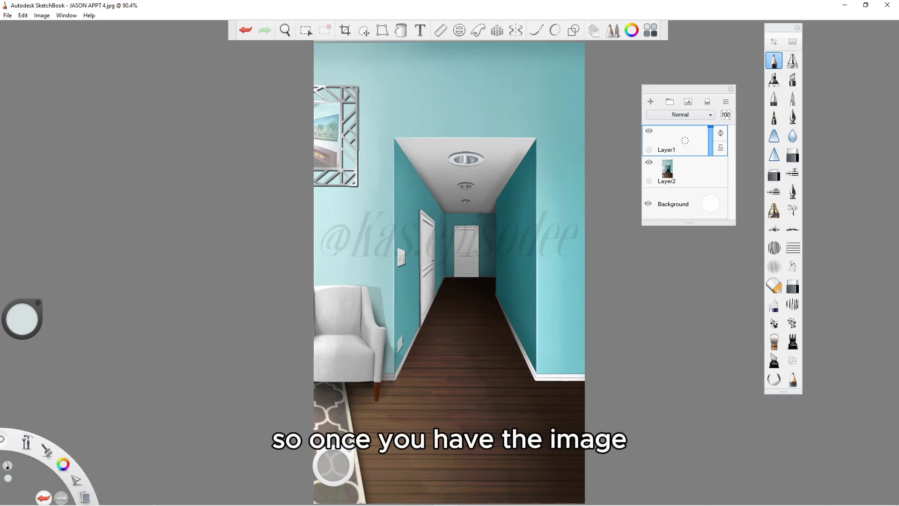
pyautogui.moveTo(688, 223); pyautogui.dragTo(688, 248)
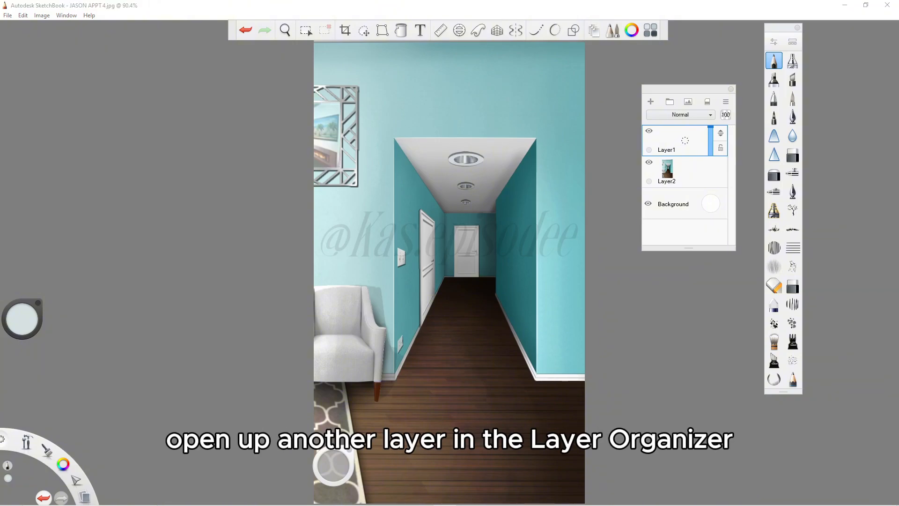
pyautogui.moveTo(689, 89); pyautogui.dragTo(672, 106)
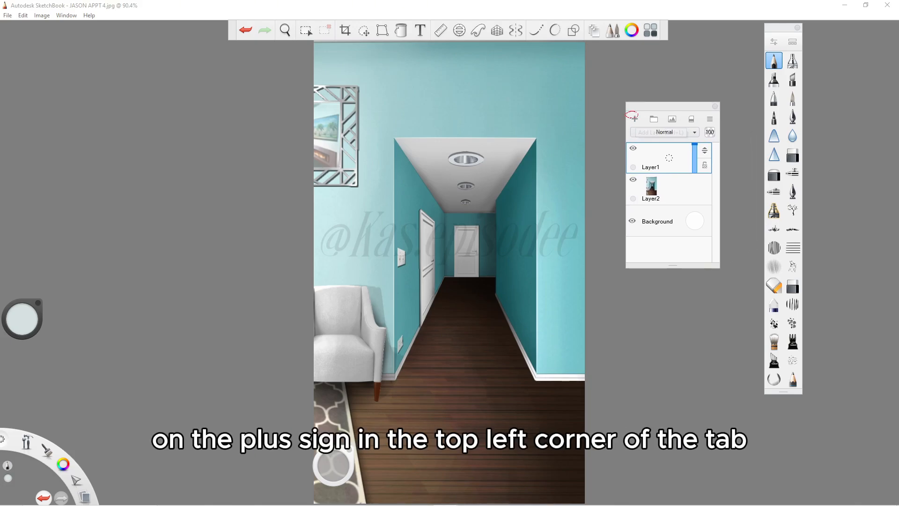
# Add an extra empty layer on top of the stack and delete it again
pyautogui.click(635, 119)
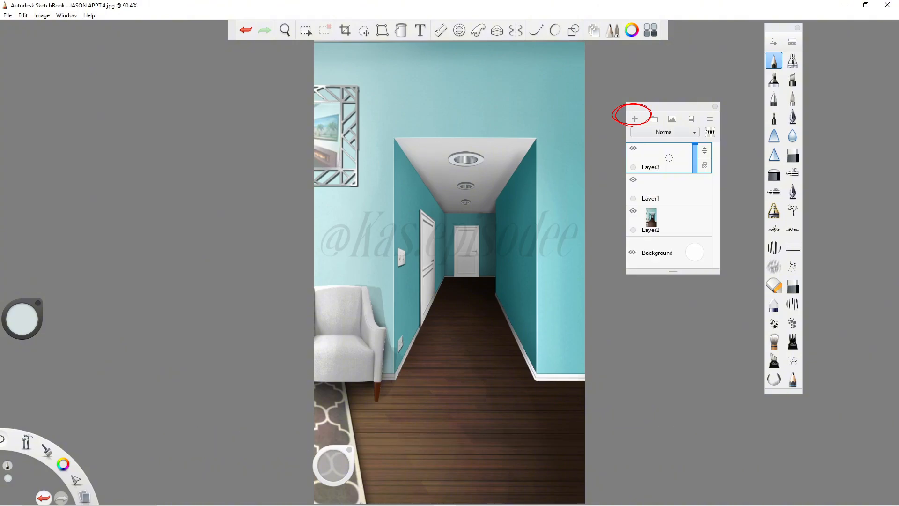
pyautogui.click(670, 158)
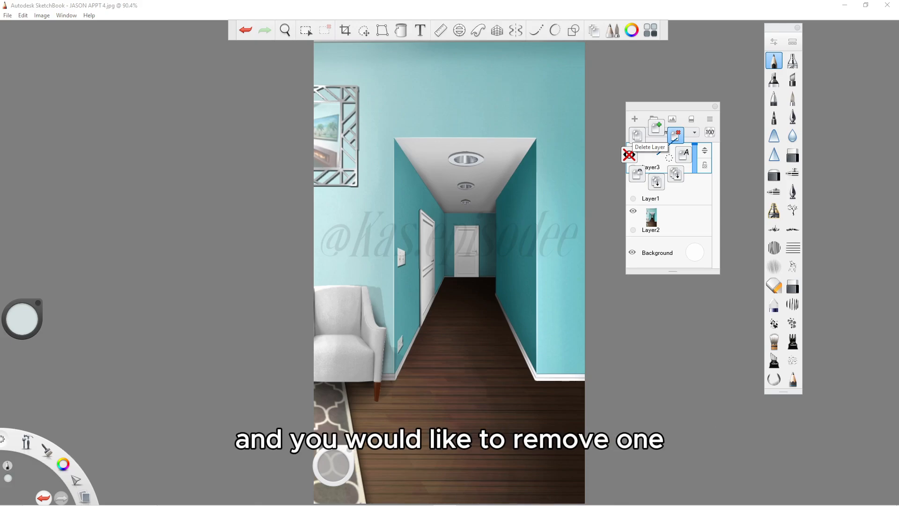
pyautogui.click(675, 136)
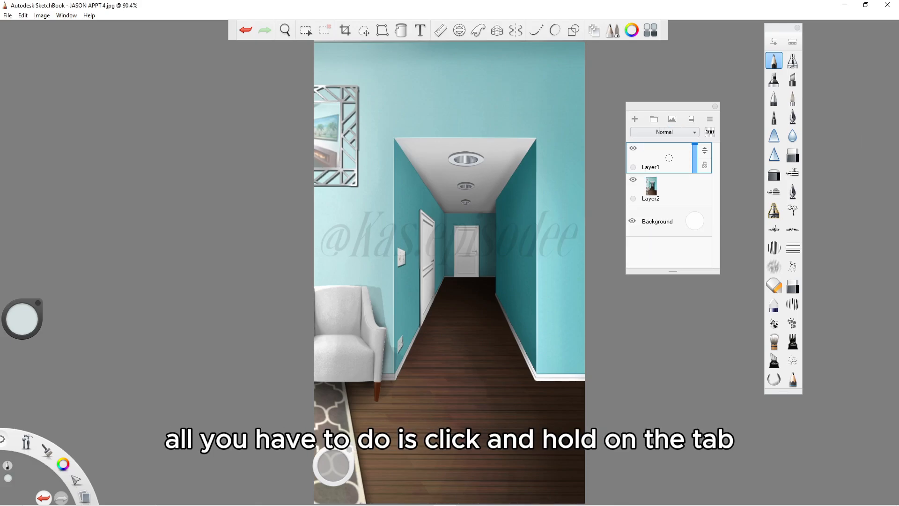
# Delete the hallway picture layer and undo the deletion
pyautogui.click(670, 189)
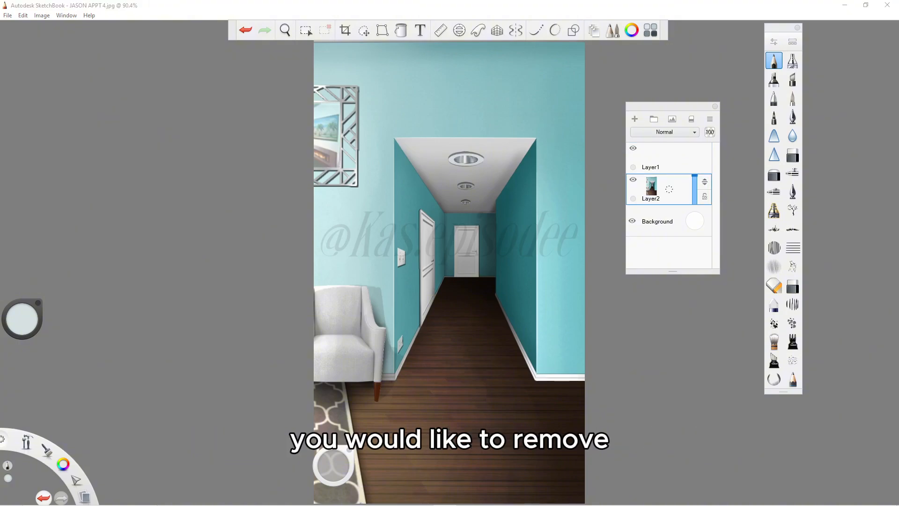
pyautogui.moveTo(669, 189); pyautogui.dragTo(675, 162)
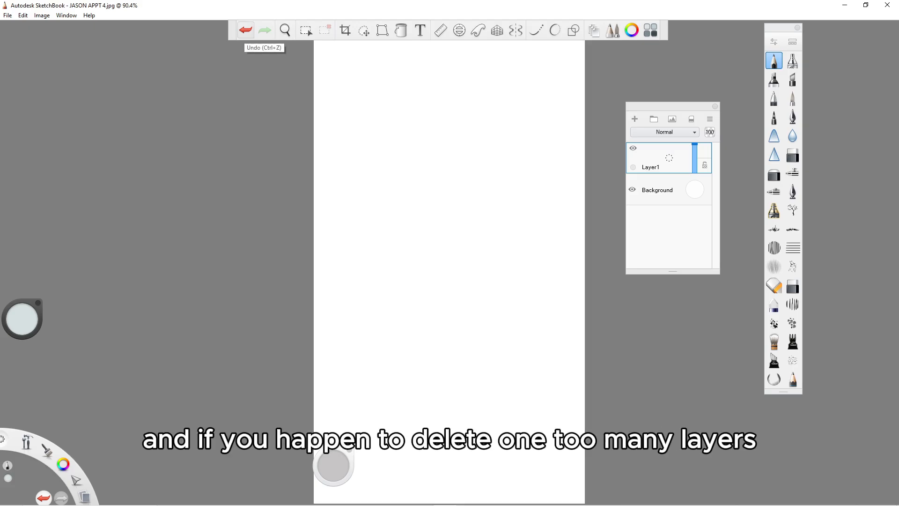
pyautogui.click(245, 30)
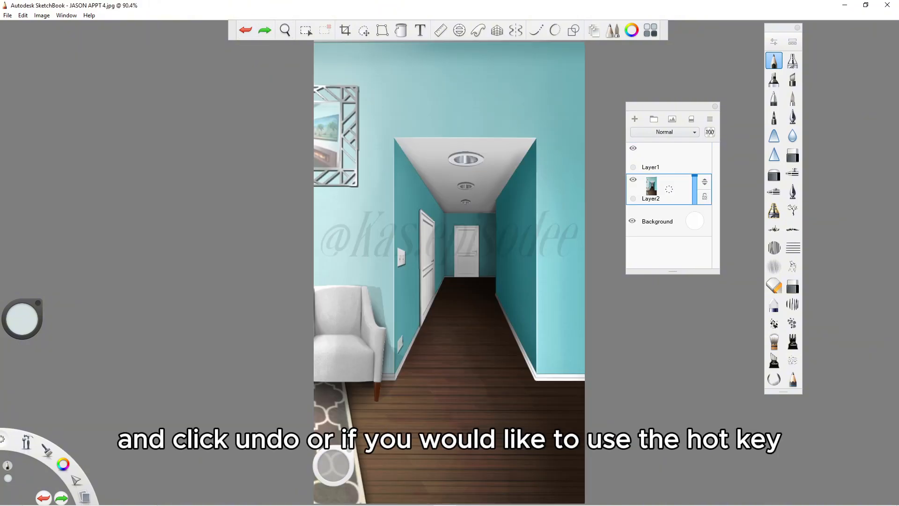
# Undo and redo the recent layer changes until the hallway picture layer and the empty Layer1 are both present
pyautogui.hotkey('ctrl', 'z')
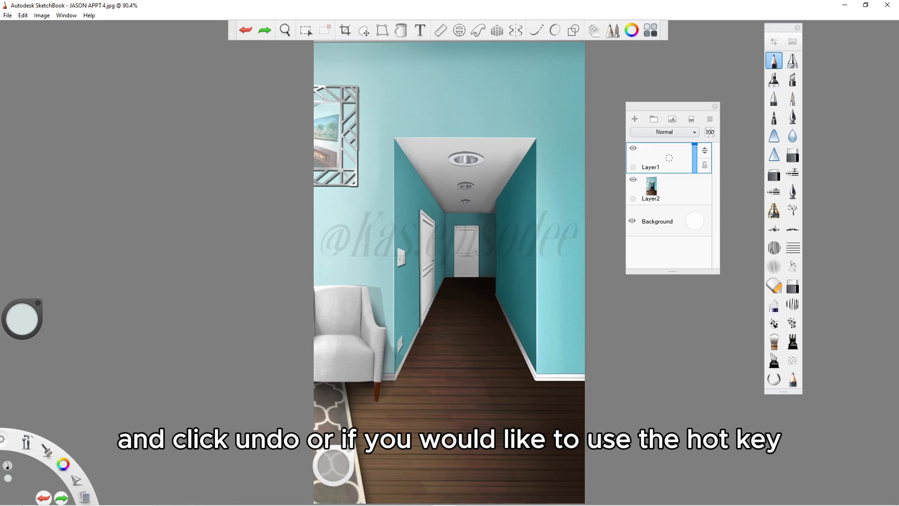
pyautogui.hotkey('ctrl', 'z')
pyautogui.hotkey('ctrl', 'z')
pyautogui.hotkey('ctrl', 'z')
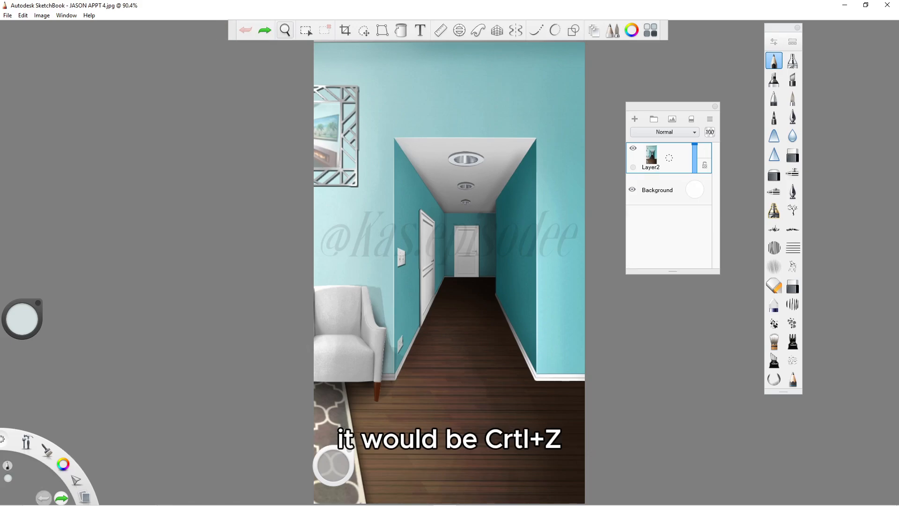
pyautogui.click(265, 30)
pyautogui.click(265, 30)
pyautogui.hotkey('ctrl', 'z')
pyautogui.hotkey('ctrl', 'z')
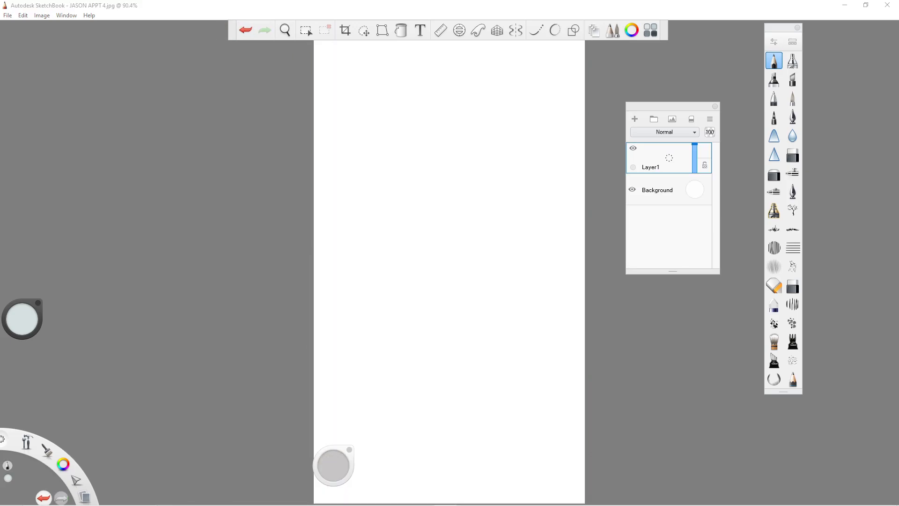
pyautogui.hotkey('ctrl', 'y')
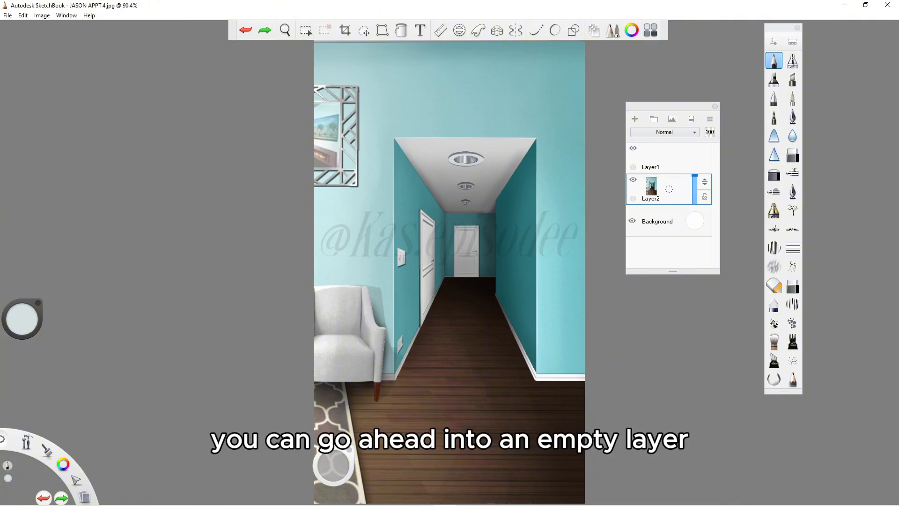
# Select the empty Layer1, paste the copied window image onto the canvas and accept its placement
pyautogui.click(670, 158)
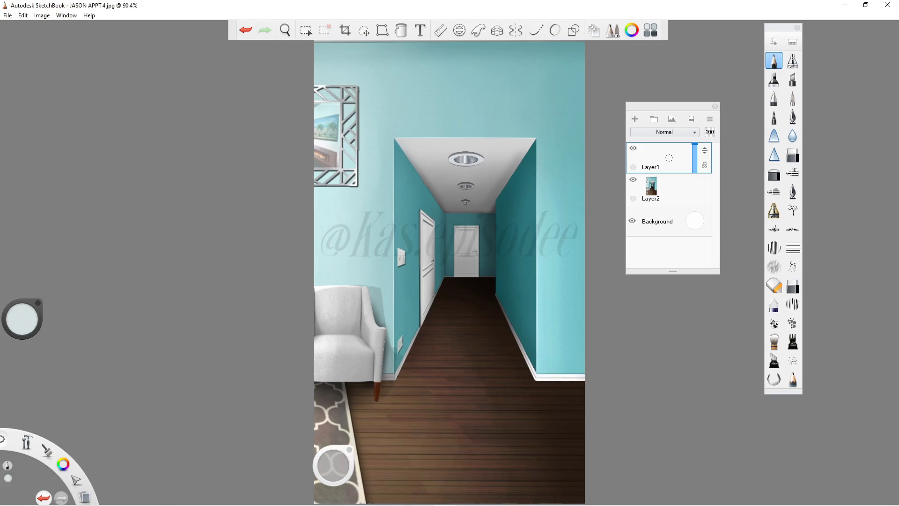
pyautogui.hotkey('ctrl', 'v')
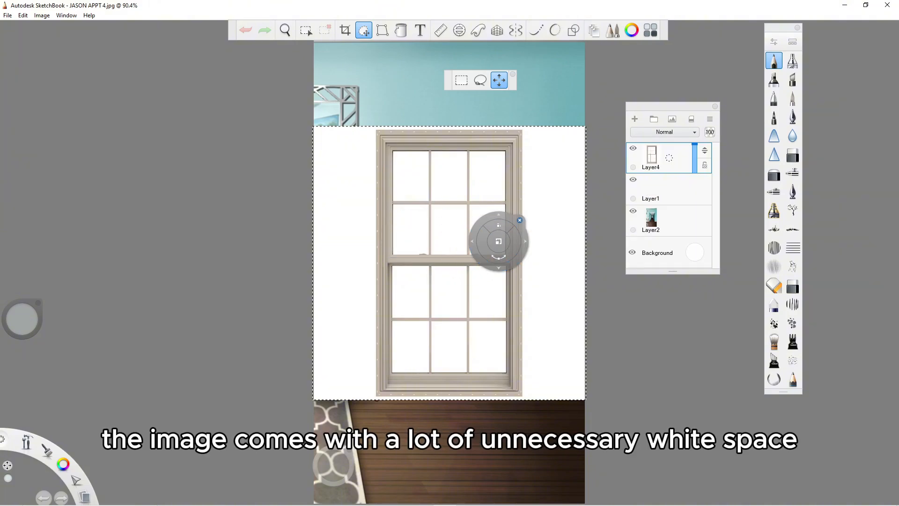
pyautogui.click(519, 222)
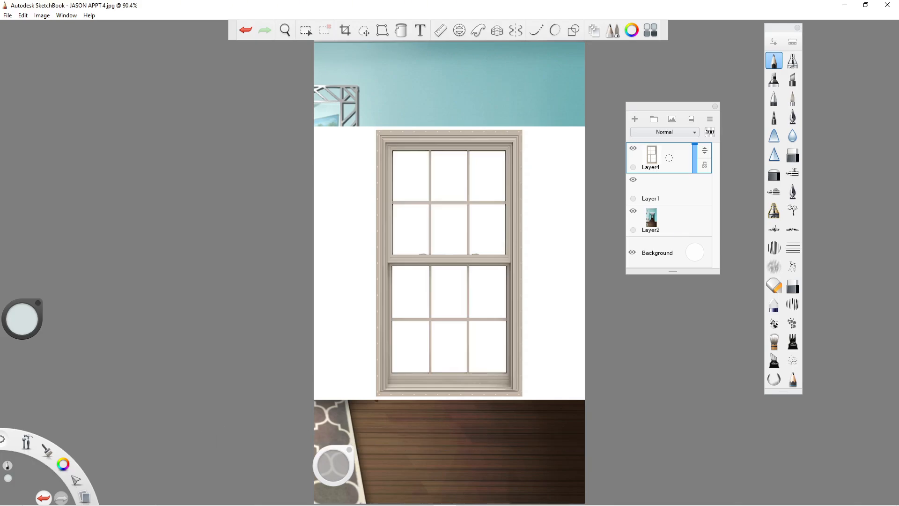
# Activate the Magic Wand selection for the window layer and raise its tolerance to 255
pyautogui.click(306, 31)
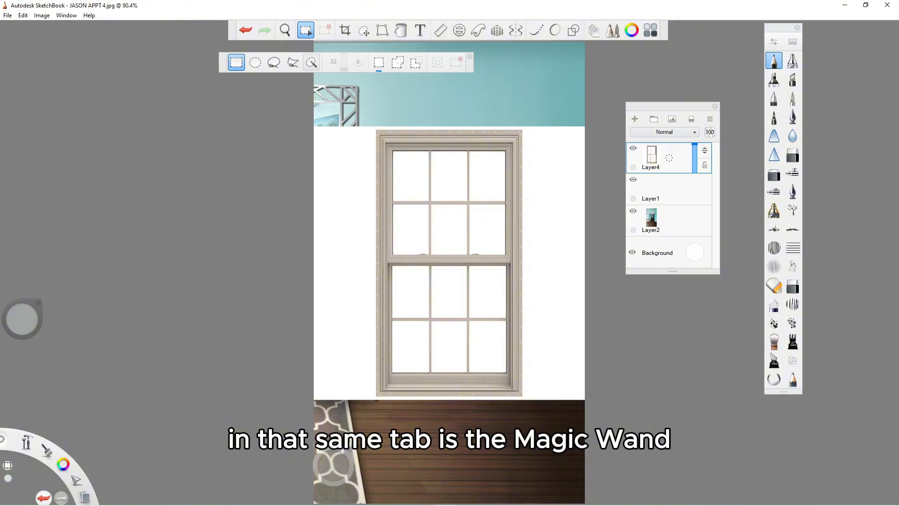
pyautogui.click(311, 62)
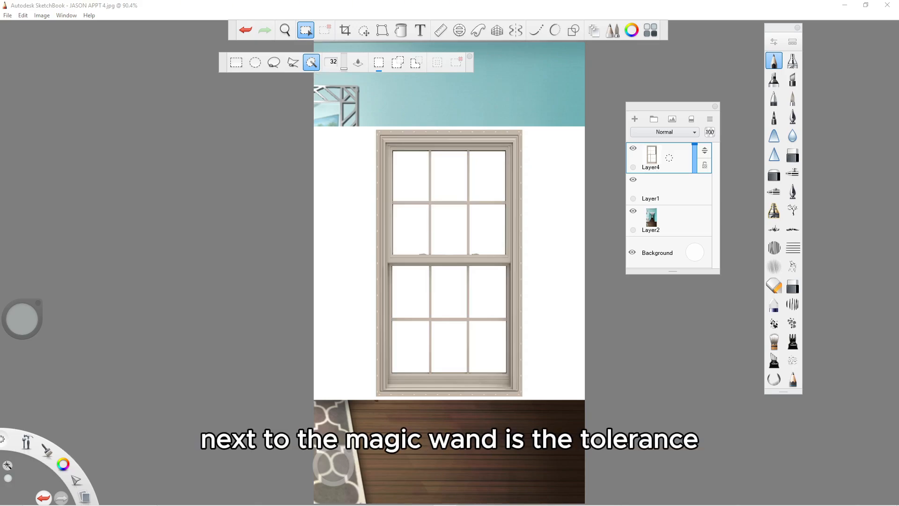
pyautogui.moveTo(343, 68); pyautogui.dragTo(344, 53)
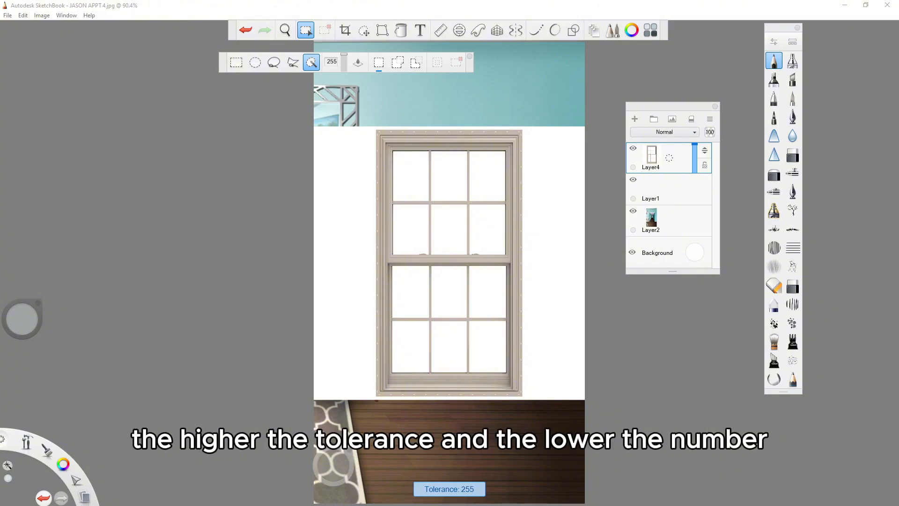
# Set the Magic Wand tolerance to 138 and switch the selection mode to Add
pyautogui.click(344, 64)
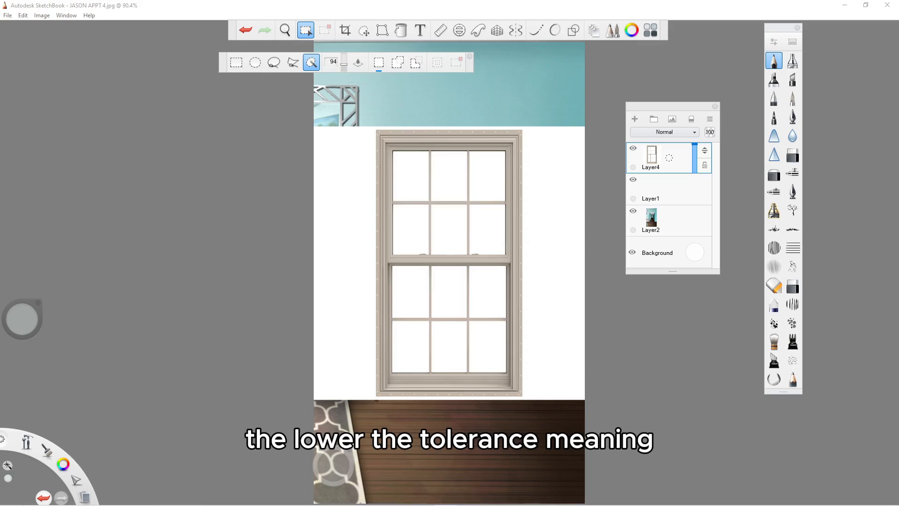
pyautogui.moveTo(343, 63); pyautogui.dragTo(344, 61)
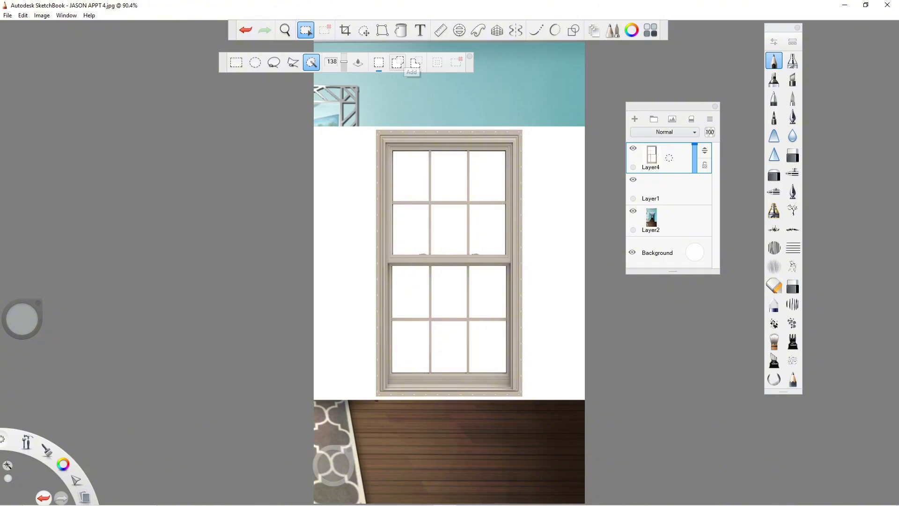
pyautogui.click(398, 62)
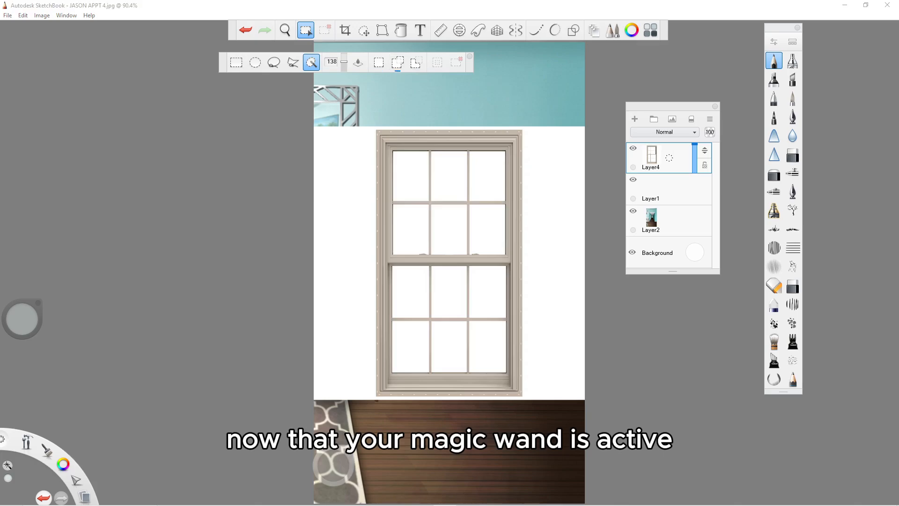
# Add all twelve glass panes and the white area around the window frame to the selection
pyautogui.click(411, 176)
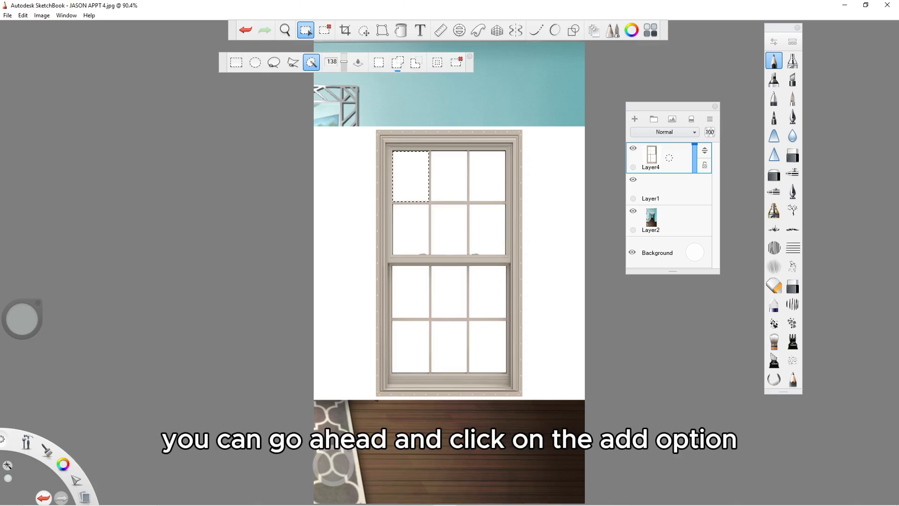
pyautogui.click(448, 176)
pyautogui.click(487, 176)
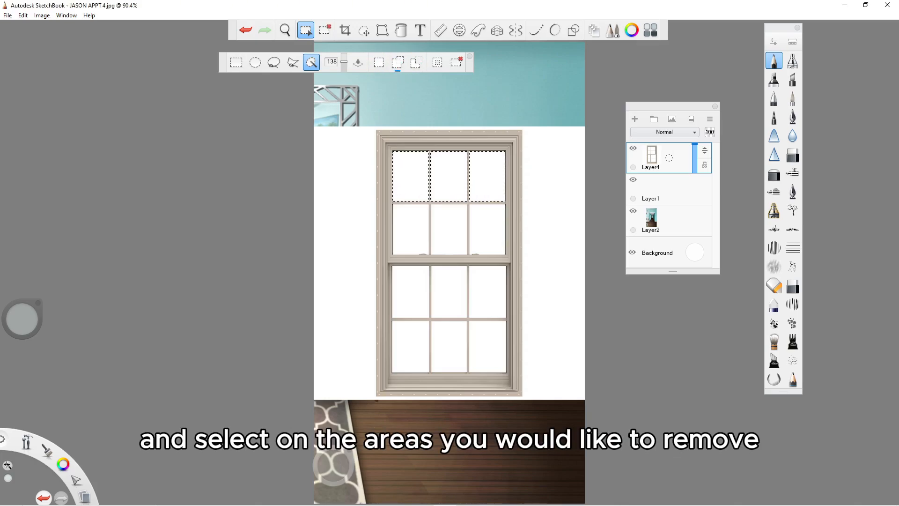
pyautogui.click(487, 229)
pyautogui.click(449, 229)
pyautogui.click(411, 230)
pyautogui.click(410, 291)
pyautogui.click(449, 292)
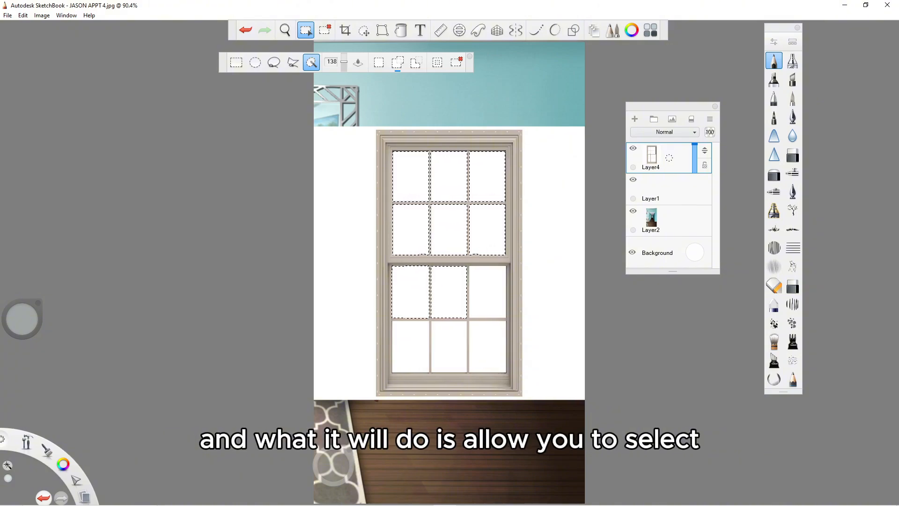
pyautogui.click(487, 292)
pyautogui.click(487, 347)
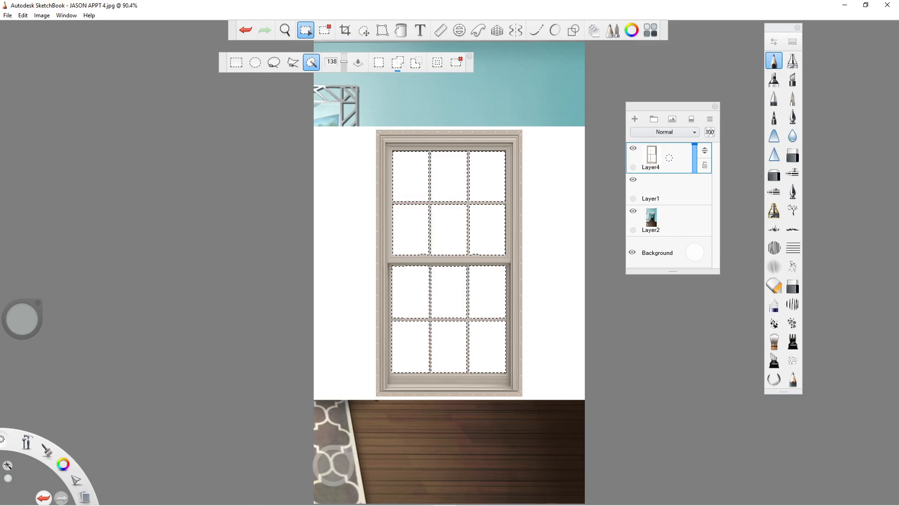
pyautogui.click(552, 299)
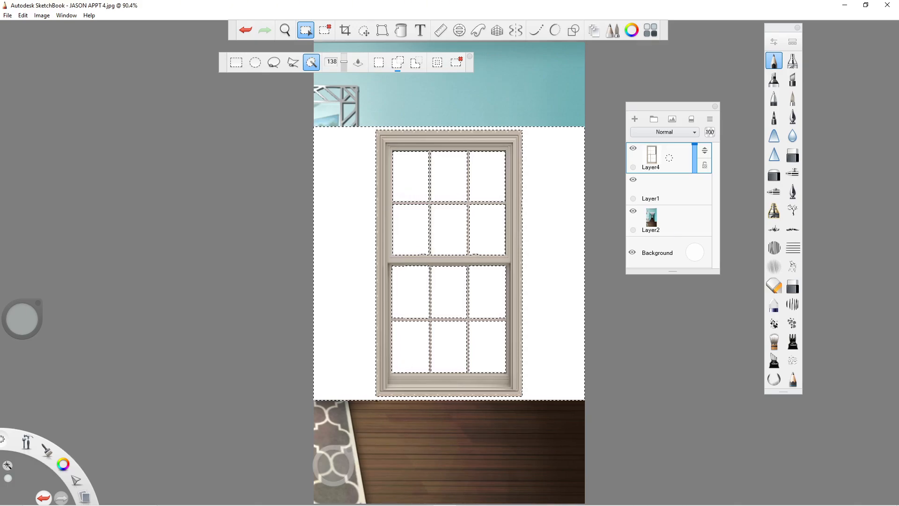
# Delete the selected white areas from the window layer and clear the selection
pyautogui.press('space')
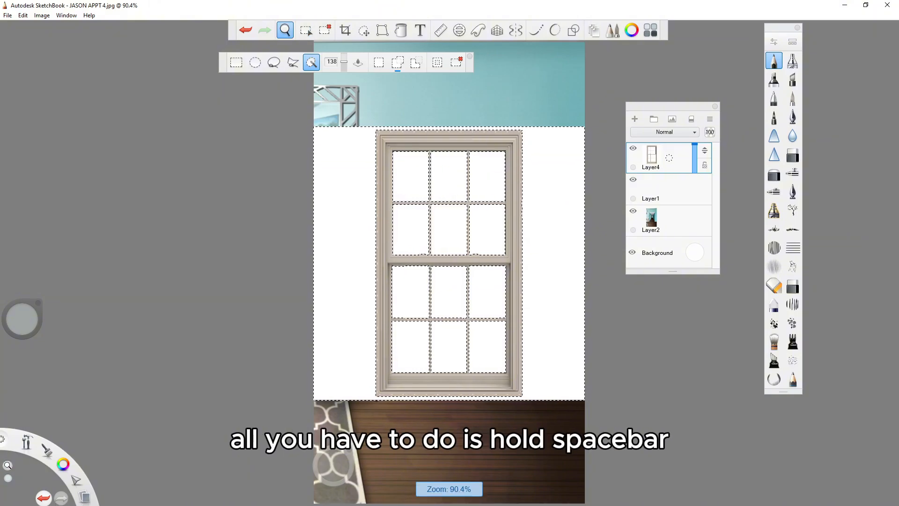
pyautogui.moveTo(451, 146)
pyautogui.mouseDown()
pyautogui.moveTo(576, 126)
pyautogui.moveTo(523, 92)
pyautogui.moveTo(551, 107)
pyautogui.moveTo(617, 181)
pyautogui.mouseUp()
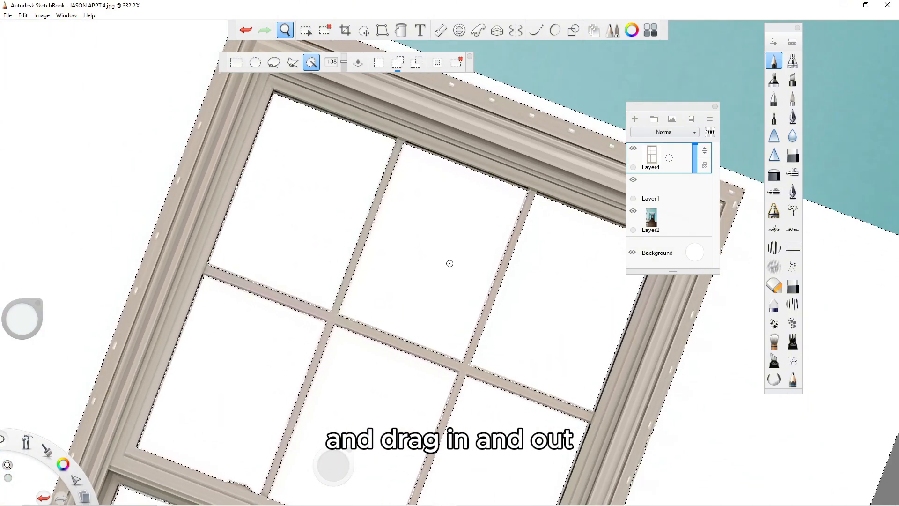
pyautogui.moveTo(488, 288); pyautogui.dragTo(417, 277)
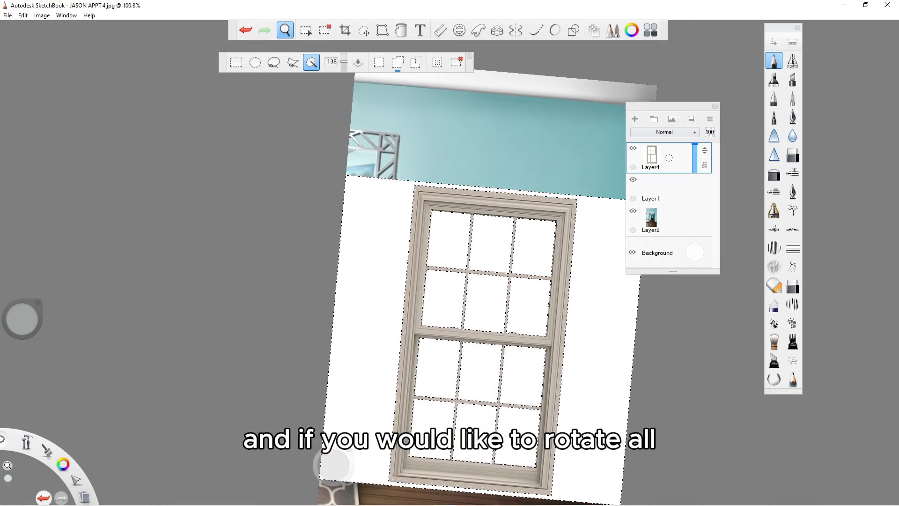
pyautogui.moveTo(458, 411)
pyautogui.mouseDown()
pyautogui.moveTo(450, 352)
pyautogui.moveTo(424, 351)
pyautogui.mouseUp()
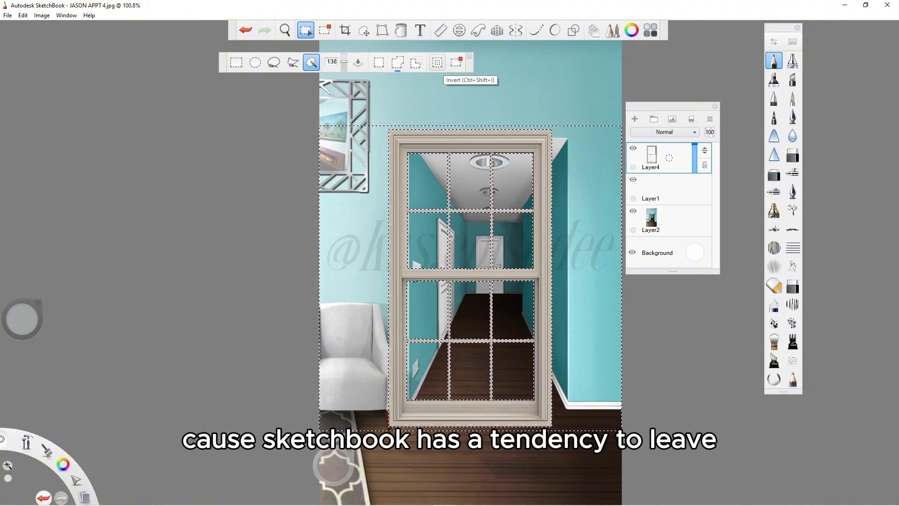
pyautogui.click(456, 62)
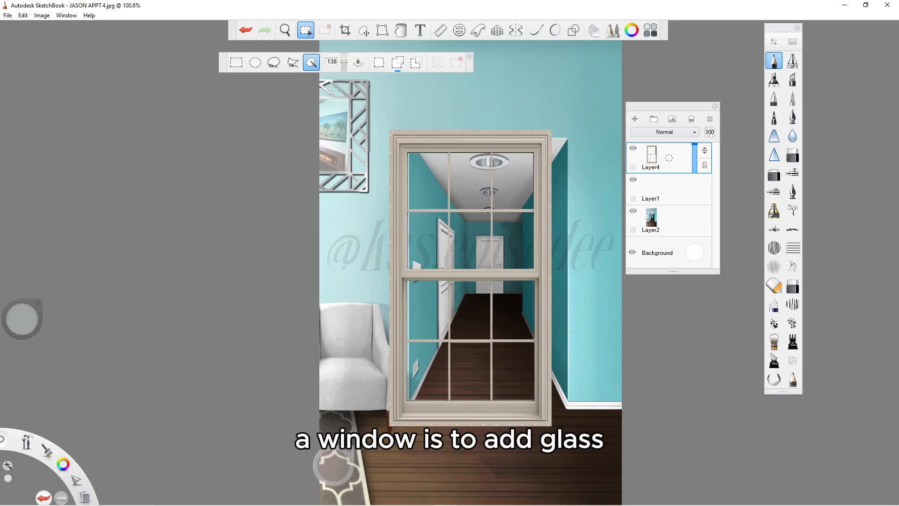
# Move the selection toolbar off the canvas so the whole picture is unobstructed
pyautogui.press('space')
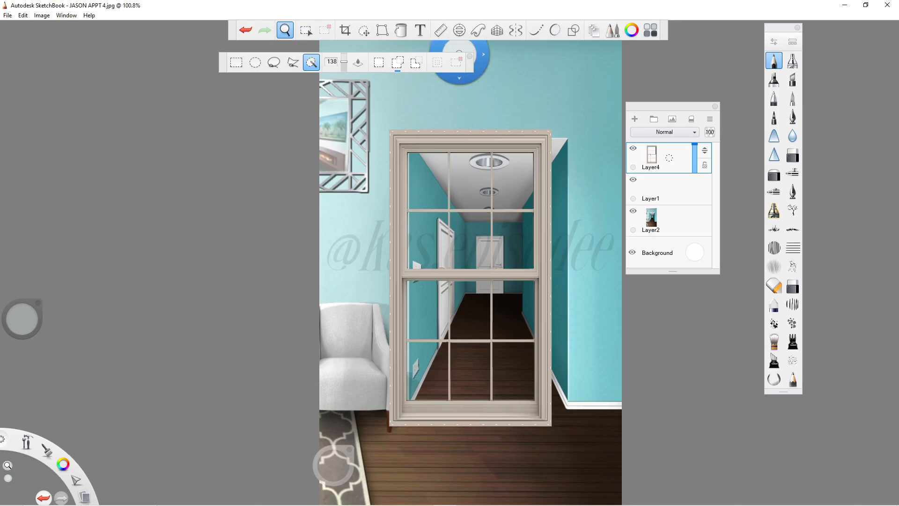
pyautogui.moveTo(476, 68); pyautogui.dragTo(457, 77)
pyautogui.moveTo(506, 119); pyautogui.dragTo(474, 142)
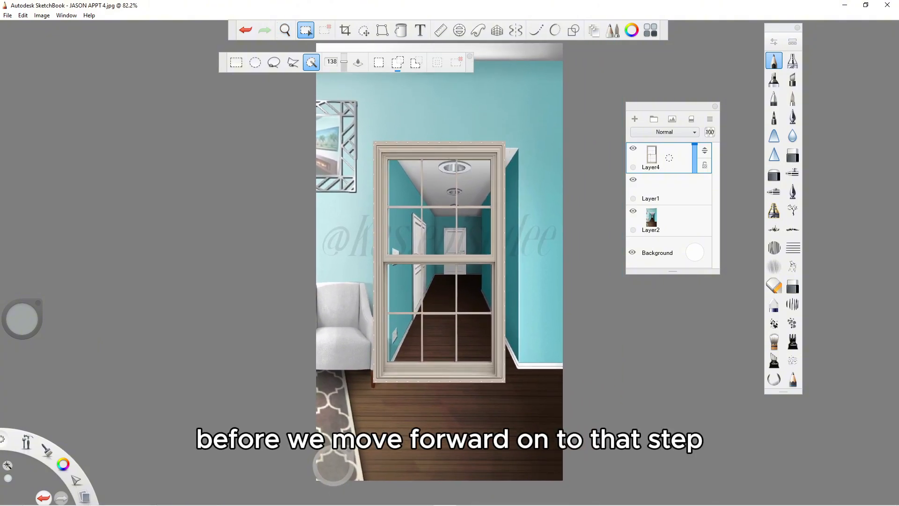
pyautogui.moveTo(223, 62); pyautogui.dragTo(30, 81)
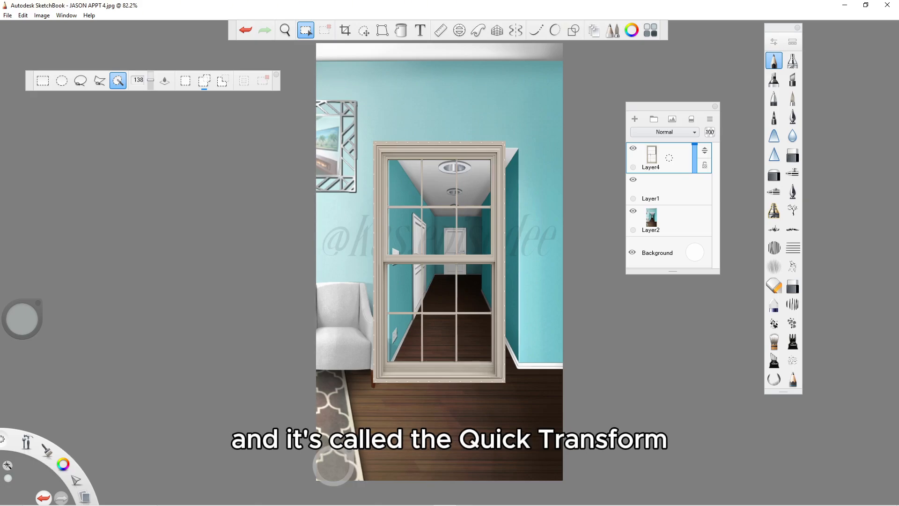
pyautogui.scroll(-2, 354, 151)
# Try enlarging and shrinking the window layer with Quick Transform, and undo the resize
pyautogui.click(364, 31)
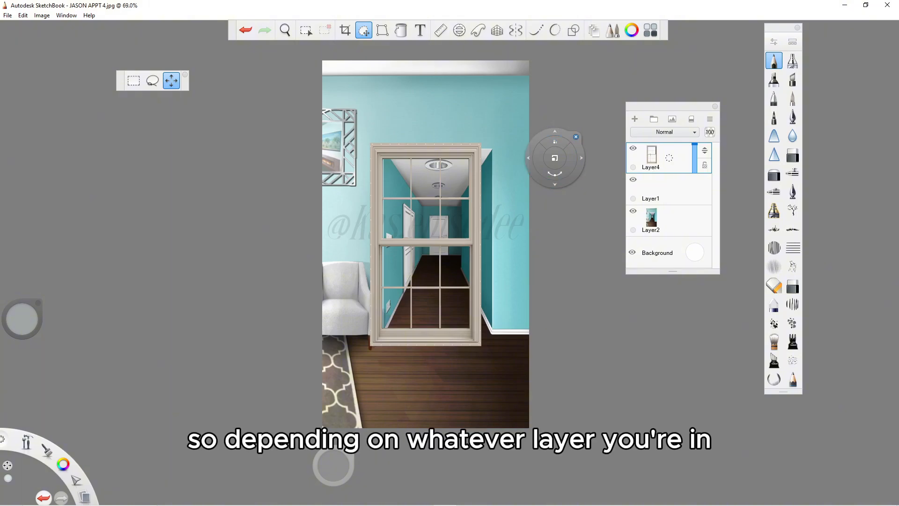
pyautogui.moveTo(555, 158); pyautogui.dragTo(412, 215)
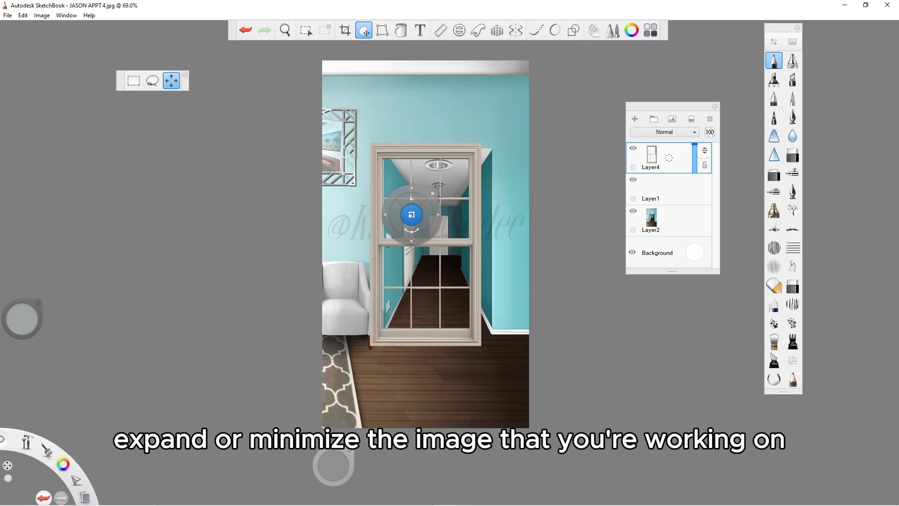
pyautogui.click(364, 30)
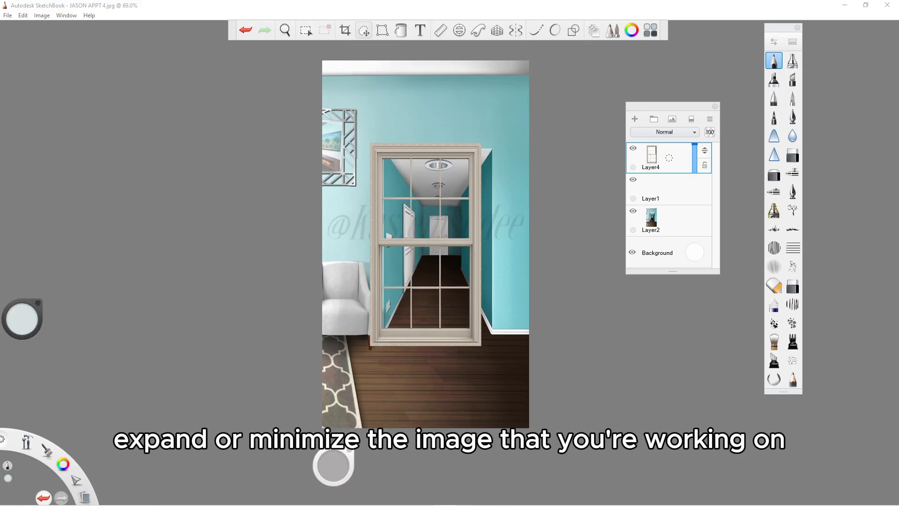
pyautogui.click(364, 30)
pyautogui.moveTo(342, 154); pyautogui.dragTo(425, 244)
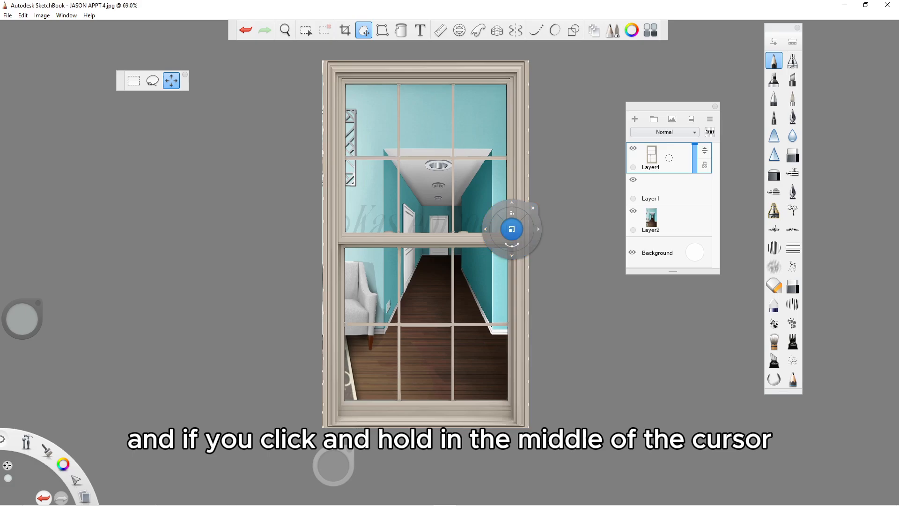
pyautogui.moveTo(512, 229); pyautogui.dragTo(425, 245)
pyautogui.click(423, 256)
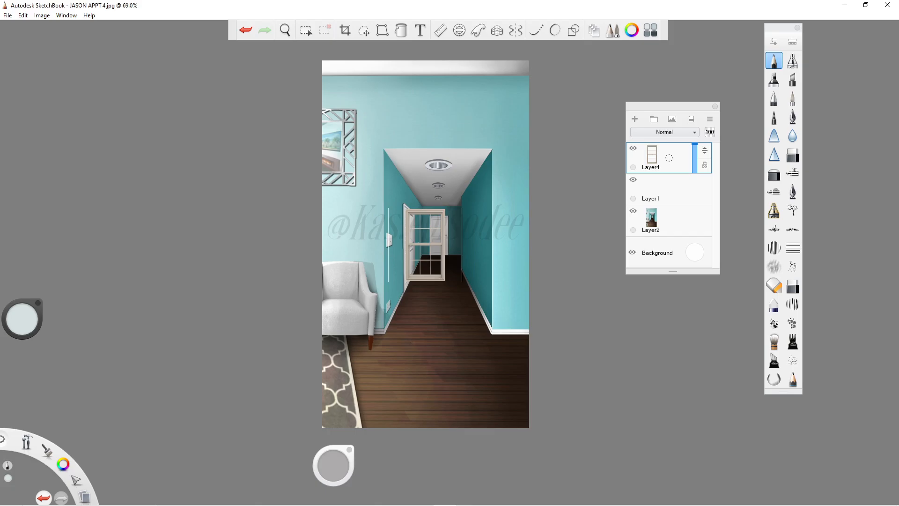
pyautogui.hotkey('ctrl', 'z')
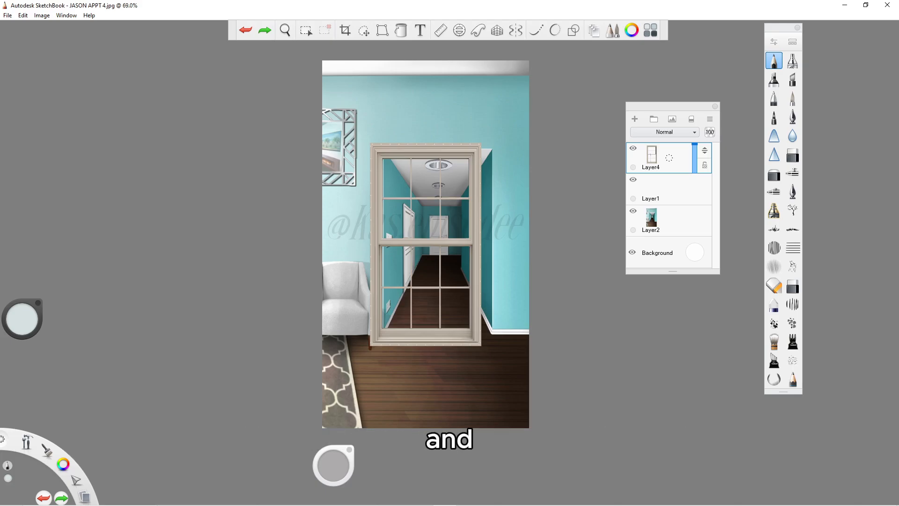
# Enlarge the window to fill the canvas with Quick Transform, accept it and undo the enlargement
pyautogui.click(364, 30)
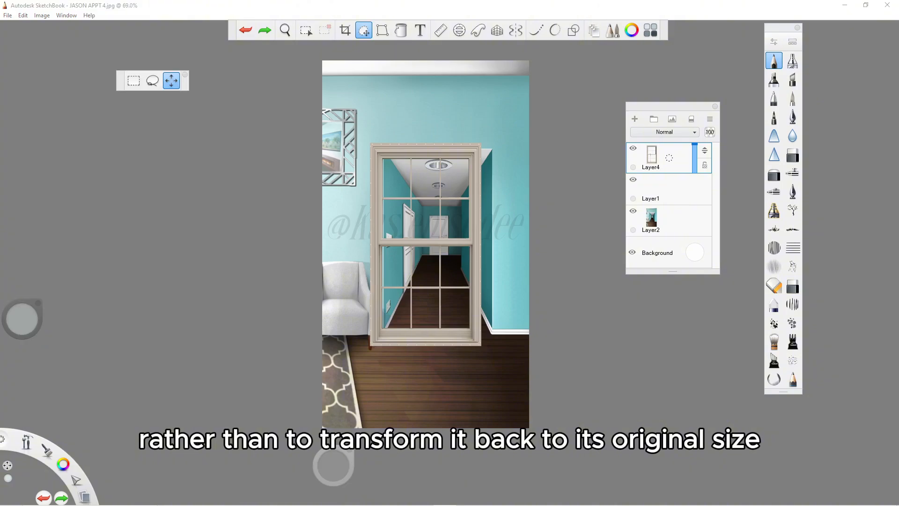
pyautogui.moveTo(432, 146); pyautogui.dragTo(425, 245)
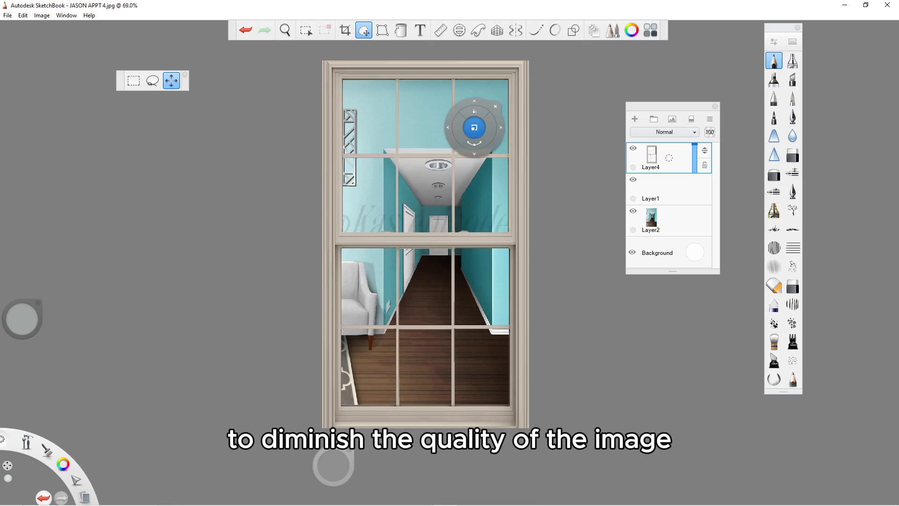
pyautogui.press('Return')
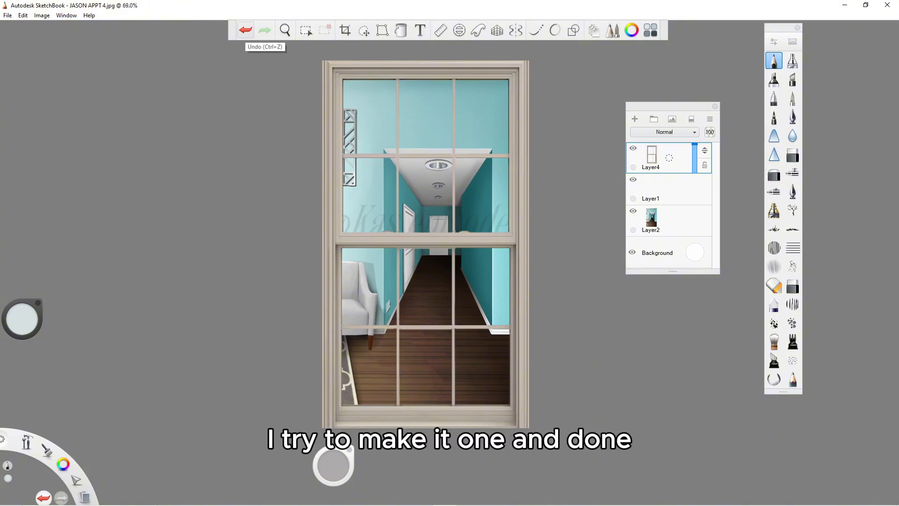
pyautogui.click(245, 30)
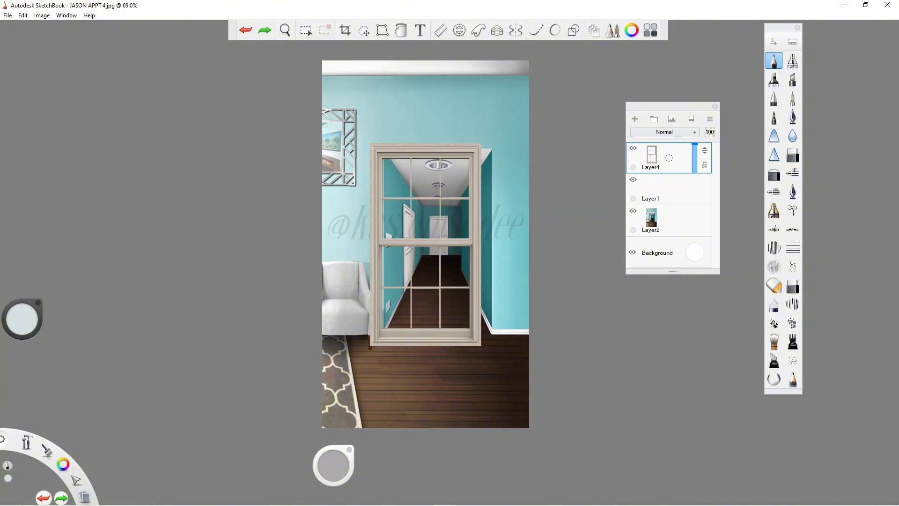
# Duplicate the window layer Layer4 and undo the extra change made to the copy
pyautogui.click(652, 155)
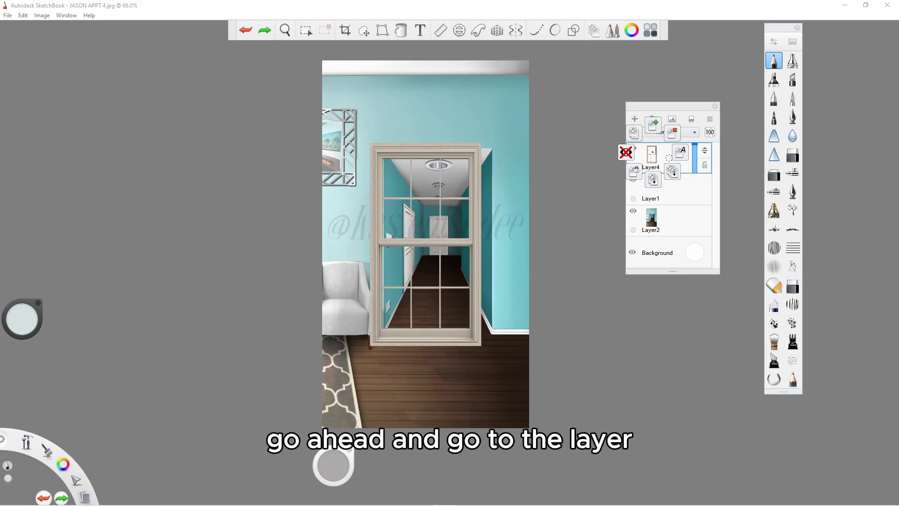
pyautogui.moveTo(652, 155); pyautogui.dragTo(635, 133)
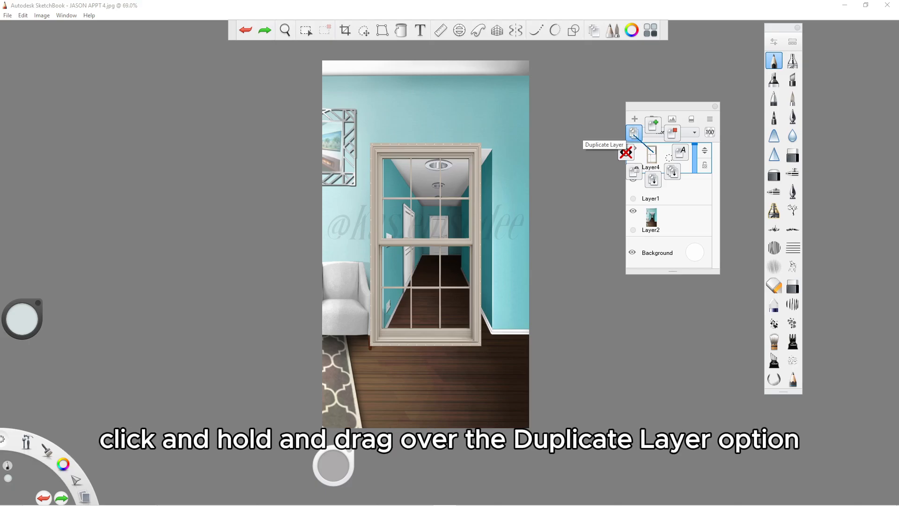
pyautogui.moveTo(635, 133); pyautogui.dragTo(635, 133)
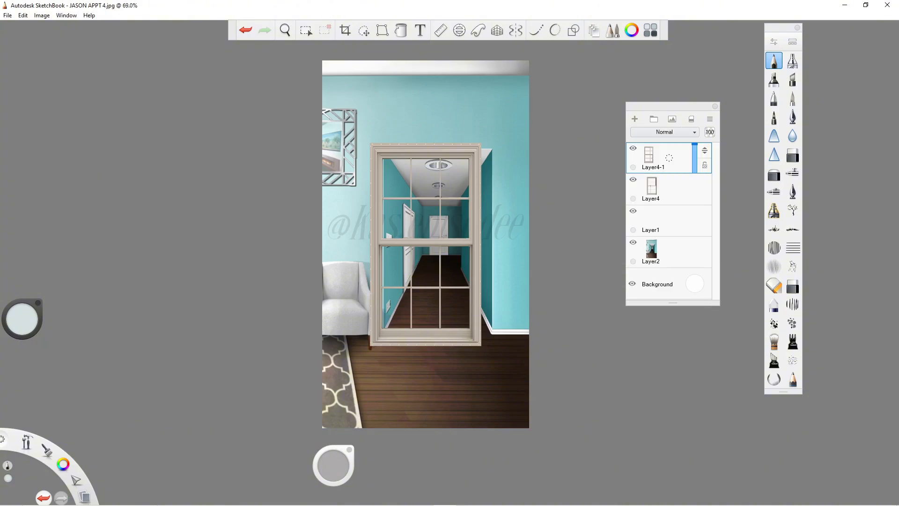
pyautogui.hotkey('ctrl', 'z')
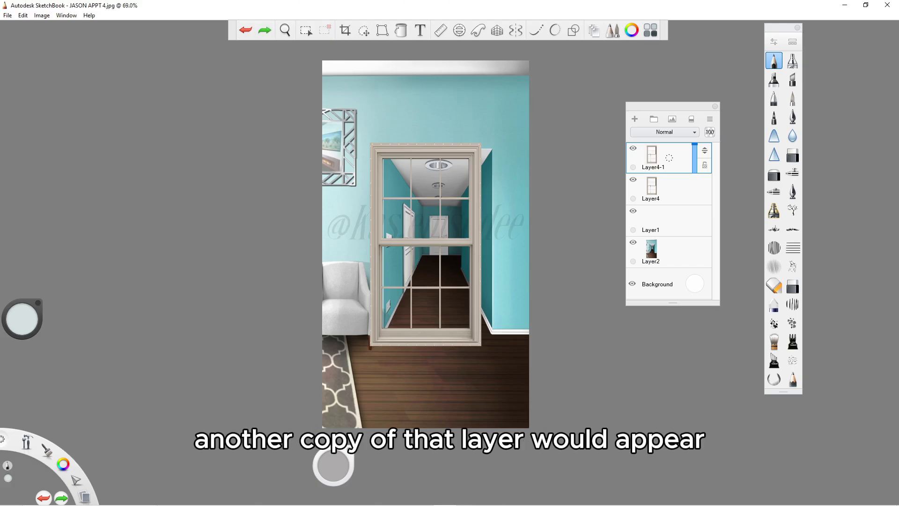
# Select the original window layer, Layer4, and hide it
pyautogui.click(633, 179)
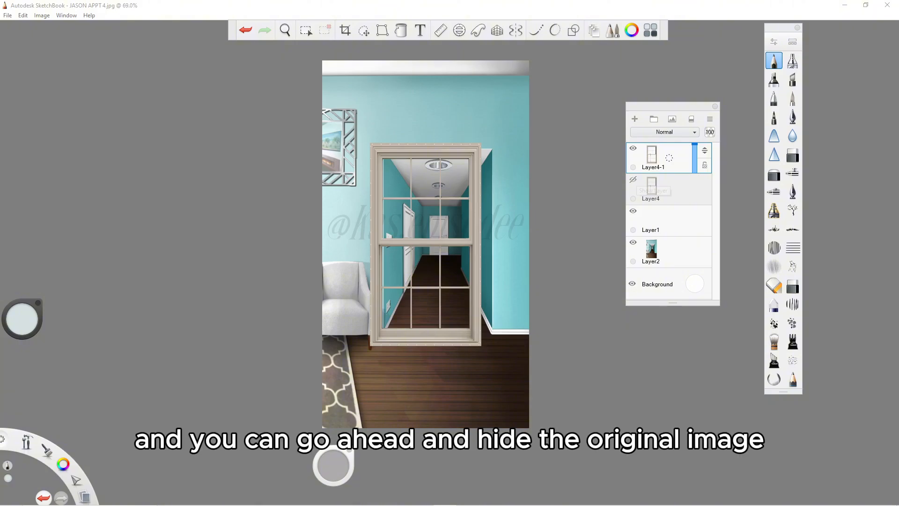
pyautogui.click(633, 180)
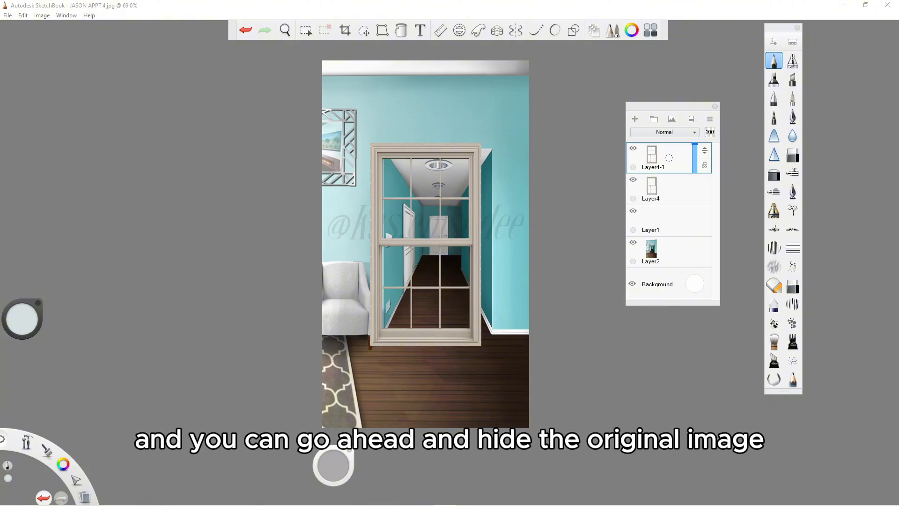
pyautogui.click(670, 189)
pyautogui.click(633, 179)
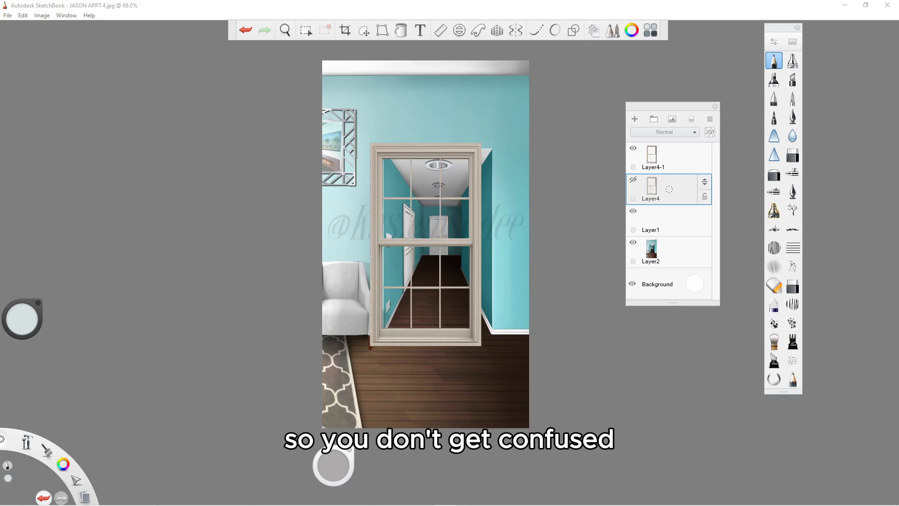
# Lock Layer4 and move it below Layer2, directly above the Background layer
pyautogui.moveTo(654, 186)
pyautogui.mouseDown()
pyautogui.moveTo(633, 173)
pyautogui.moveTo(641, 190)
pyautogui.moveTo(627, 187)
pyautogui.mouseUp()
pyautogui.moveTo(704, 182)
pyautogui.mouseDown()
pyautogui.moveTo(704, 263)
pyautogui.moveTo(648, 243)
pyautogui.moveTo(669, 248)
pyautogui.mouseUp()
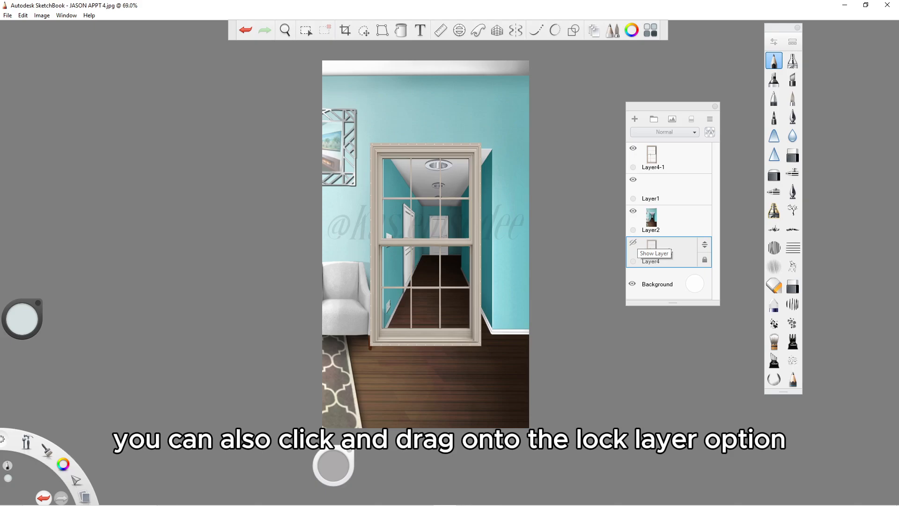
# Unlock Layer4 and make it visible again
pyautogui.moveTo(669, 252); pyautogui.dragTo(627, 247)
pyautogui.click(633, 242)
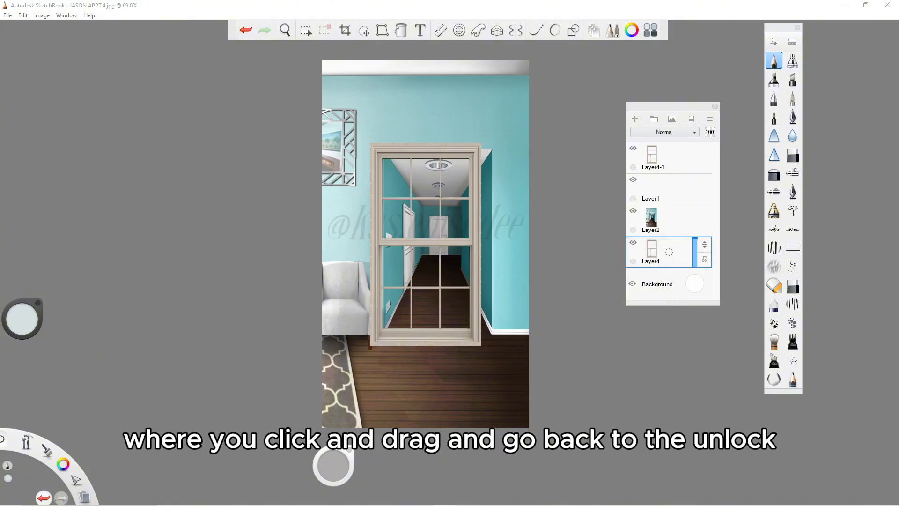
# Hide the original window layer Layer4 and make its copy, Layer4-1, the active layer
pyautogui.click(633, 243)
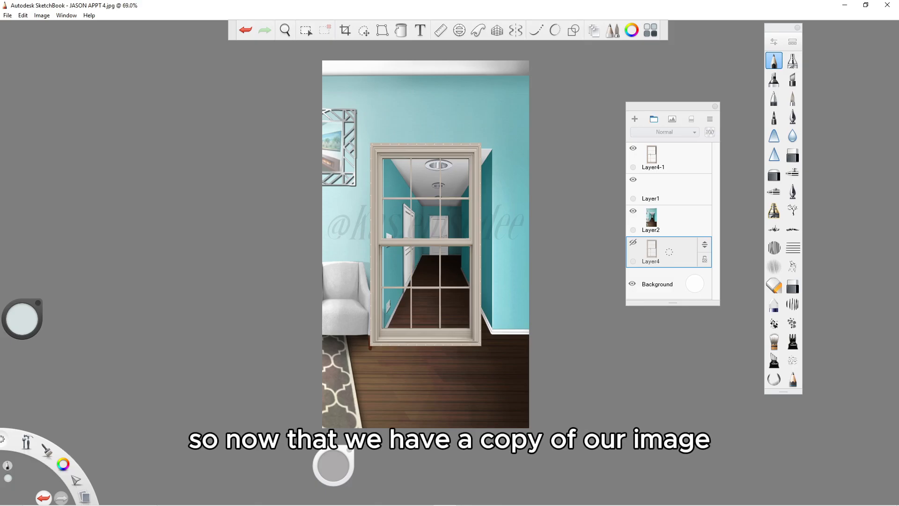
pyautogui.click(669, 158)
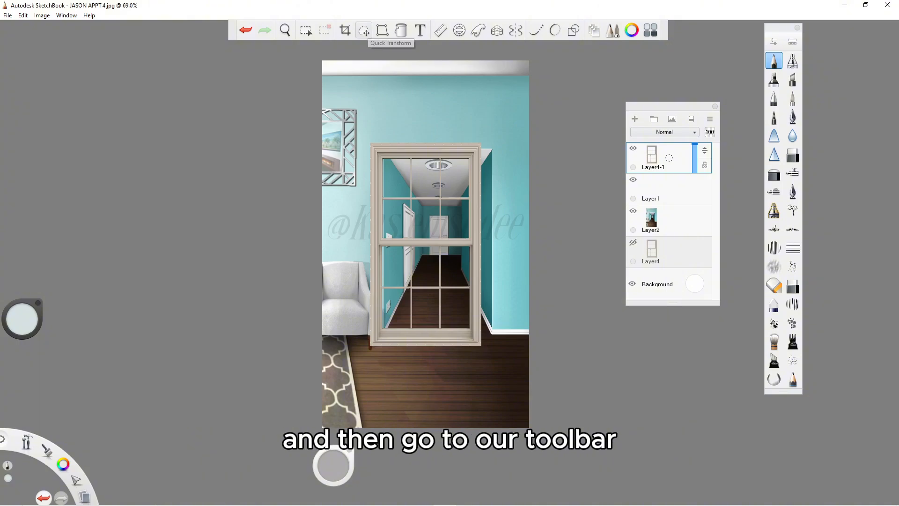
# Try enlarging the window copy to fill the canvas with Quick Transform, and undo the enlargement
pyautogui.click(364, 31)
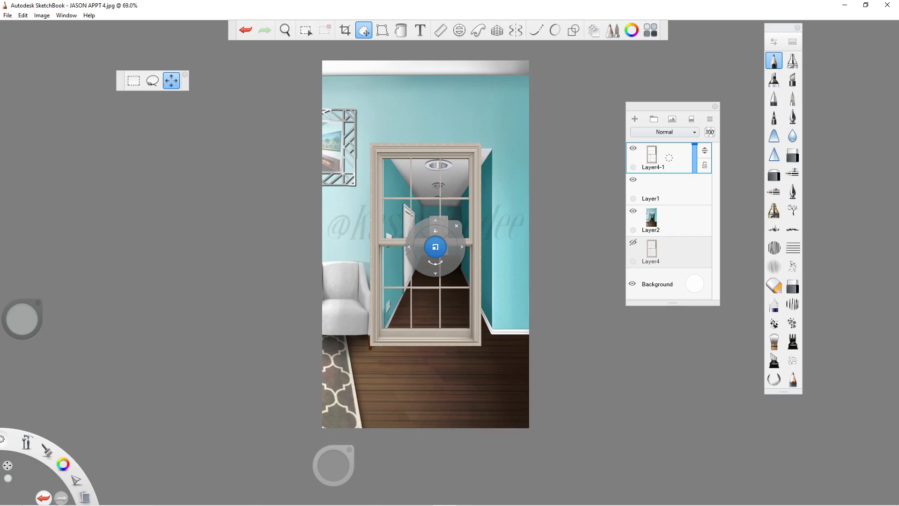
pyautogui.moveTo(435, 247); pyautogui.dragTo(423, 245)
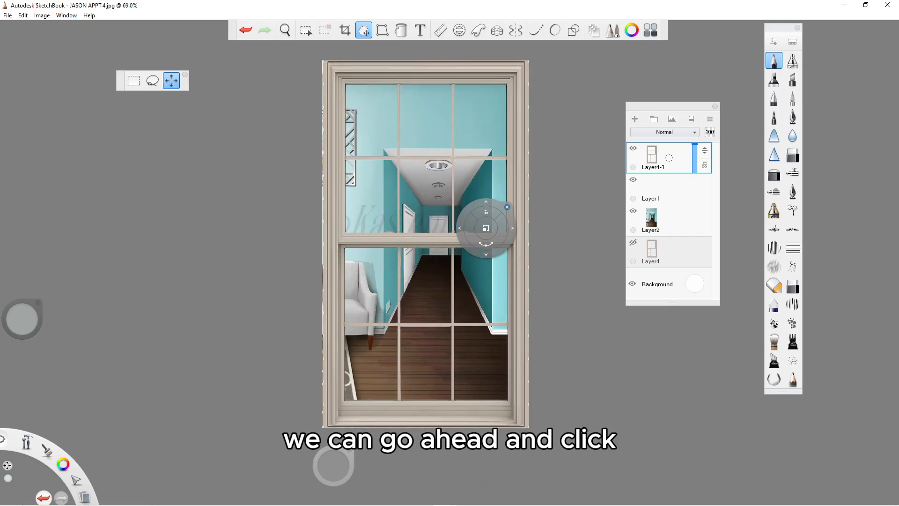
pyautogui.click(507, 207)
pyautogui.click(246, 30)
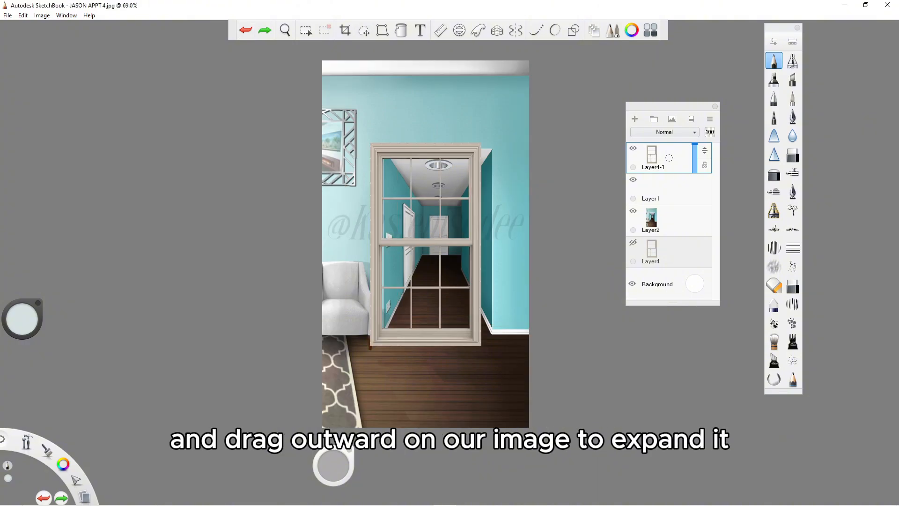
# Try squashing the window copy from its upper edge and both sides with Transform's Scale mode, and undo the scaling
pyautogui.click(382, 30)
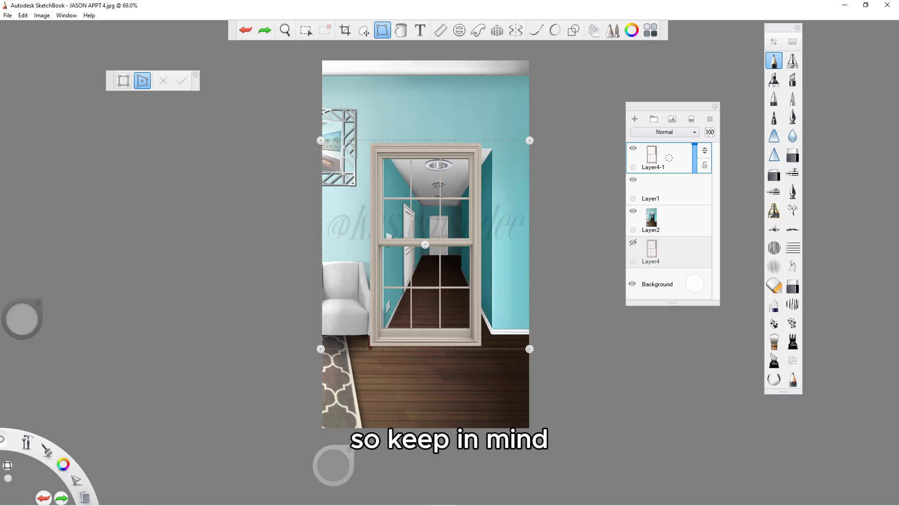
pyautogui.click(124, 81)
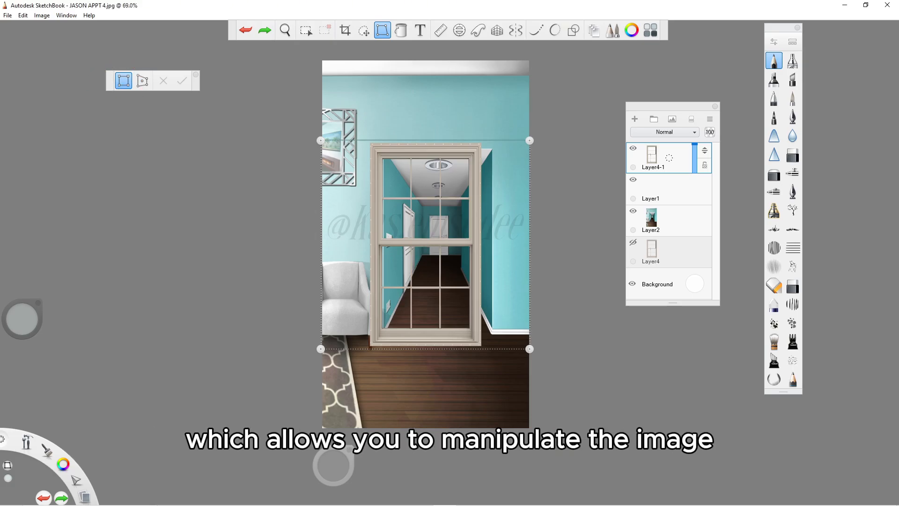
pyautogui.moveTo(425, 140); pyautogui.dragTo(426, 163)
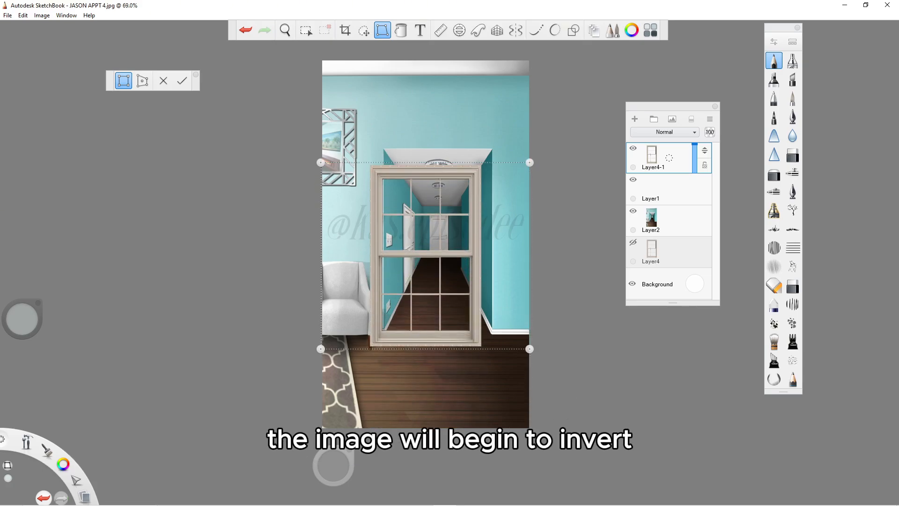
pyautogui.moveTo(529, 255); pyautogui.dragTo(448, 256)
pyautogui.moveTo(322, 255); pyautogui.dragTo(396, 256)
pyautogui.click(246, 30)
pyautogui.click(246, 30)
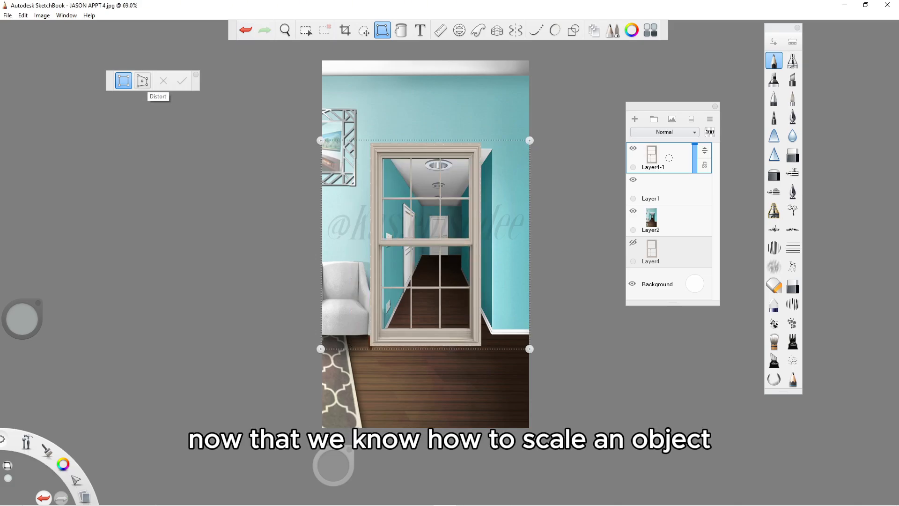
# Try skewing the window copy by pulling its four corners in Transform's Distort mode, and discard the distortion
pyautogui.click(142, 80)
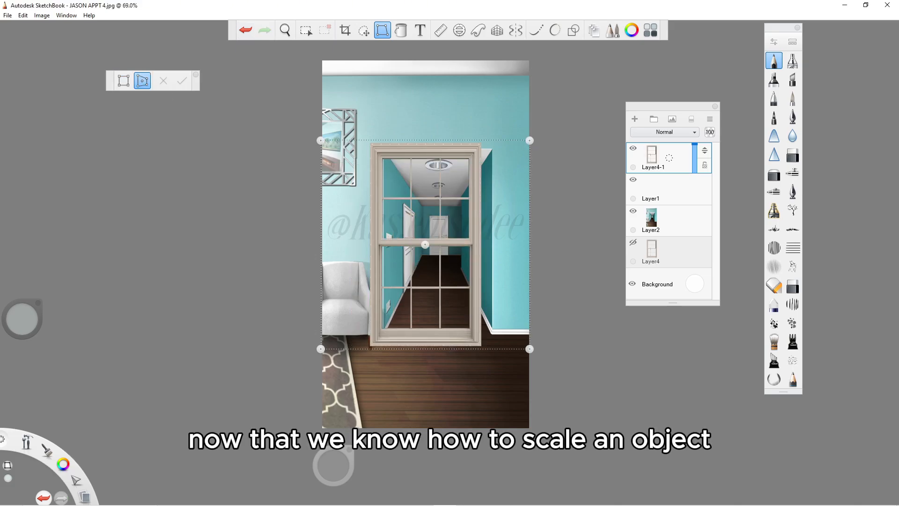
pyautogui.moveTo(320, 349); pyautogui.dragTo(366, 296)
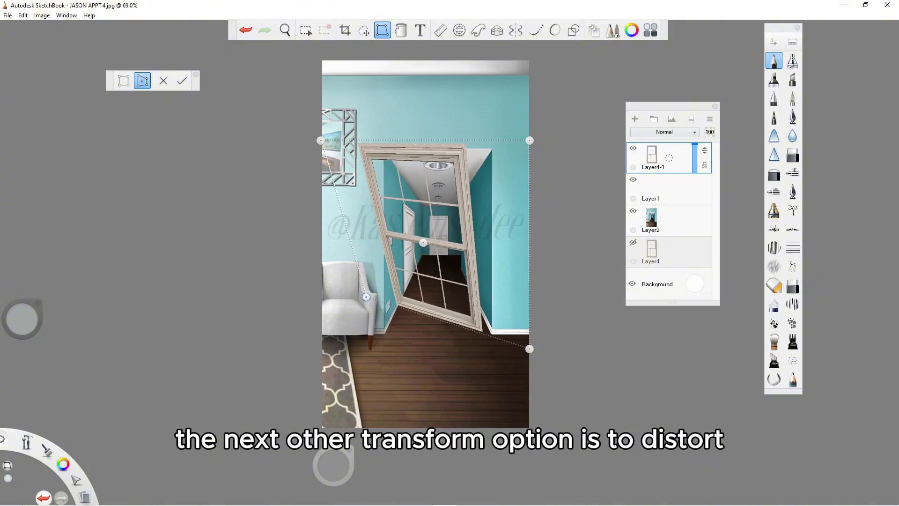
pyautogui.moveTo(529, 349); pyautogui.dragTo(507, 297)
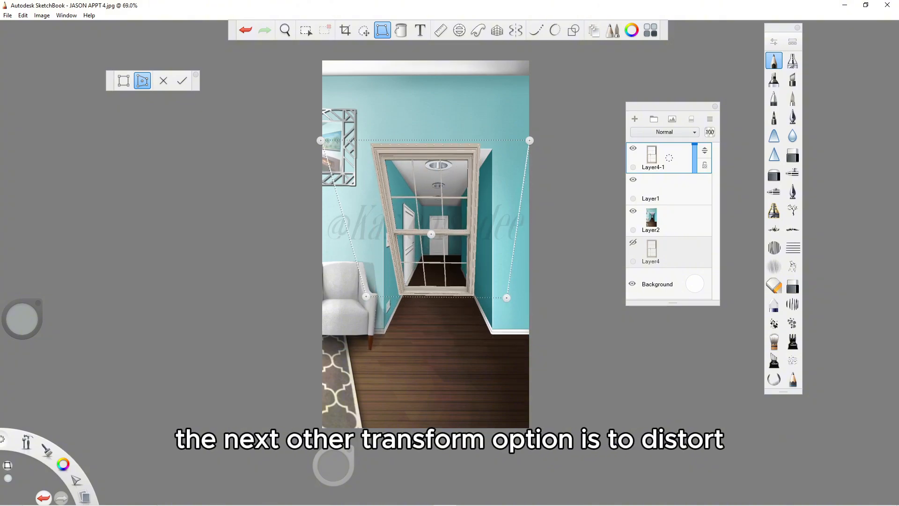
pyautogui.moveTo(530, 140); pyautogui.dragTo(556, 87)
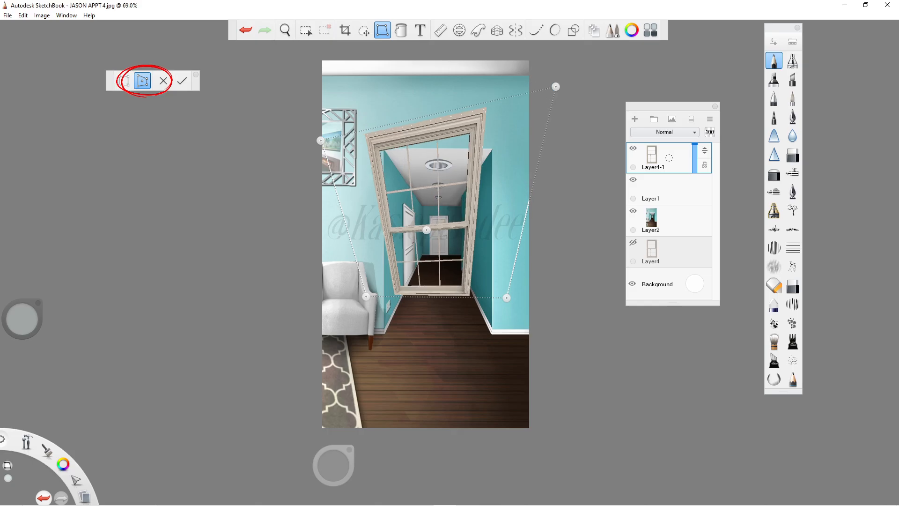
pyautogui.moveTo(320, 140); pyautogui.dragTo(268, 96)
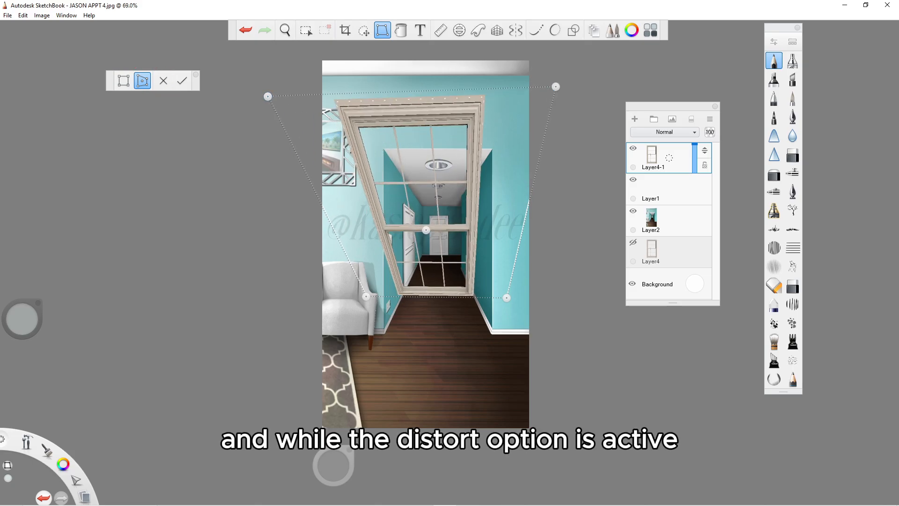
pyautogui.moveTo(507, 298); pyautogui.dragTo(509, 240)
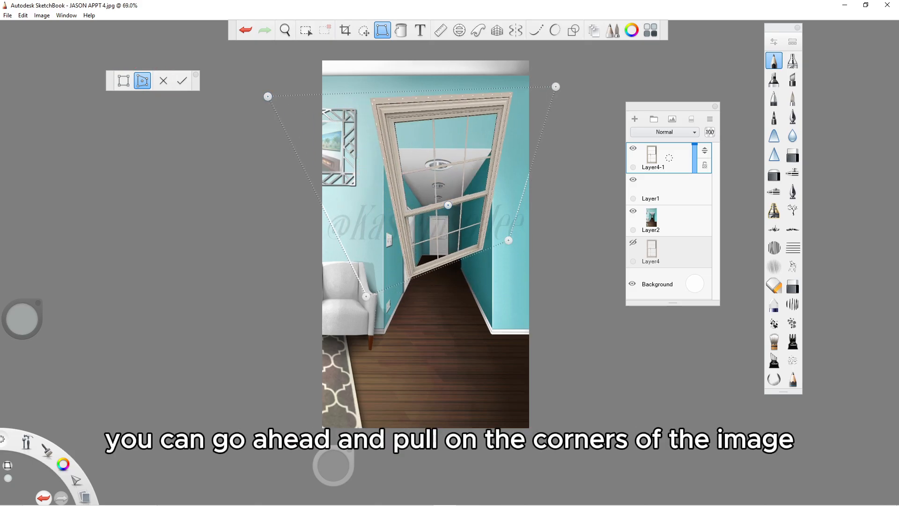
pyautogui.moveTo(366, 296); pyautogui.dragTo(378, 241)
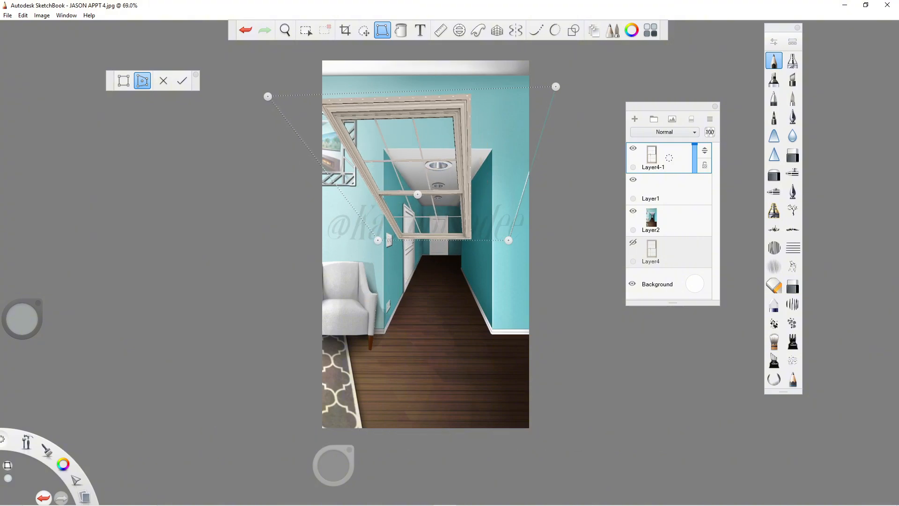
pyautogui.moveTo(556, 87); pyautogui.dragTo(472, 154)
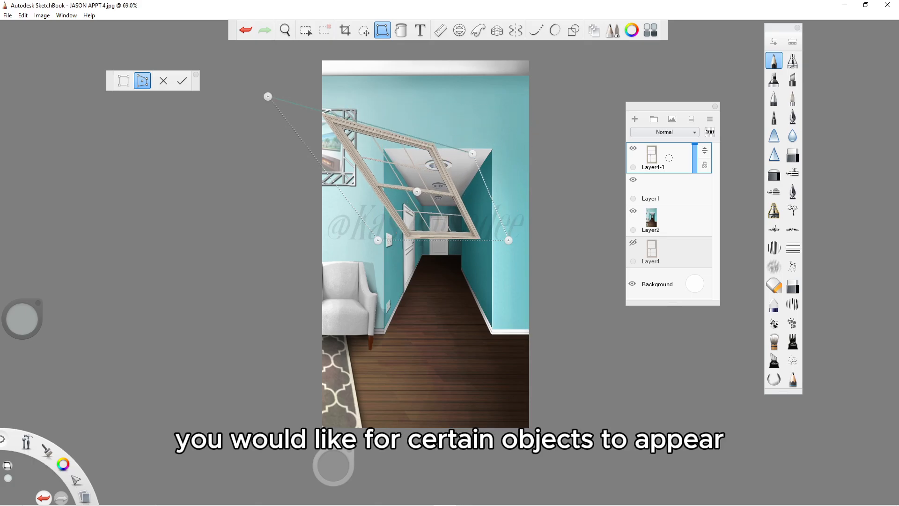
pyautogui.moveTo(267, 96); pyautogui.dragTo(392, 138)
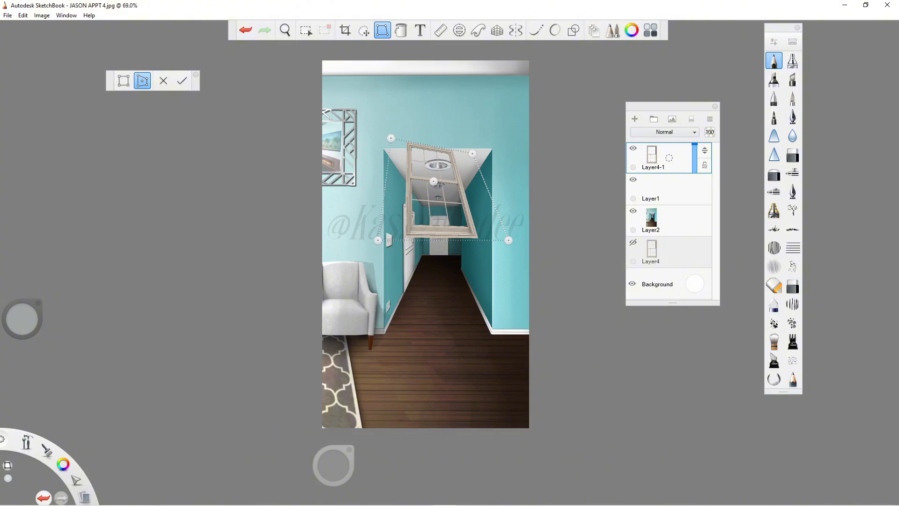
pyautogui.click(163, 81)
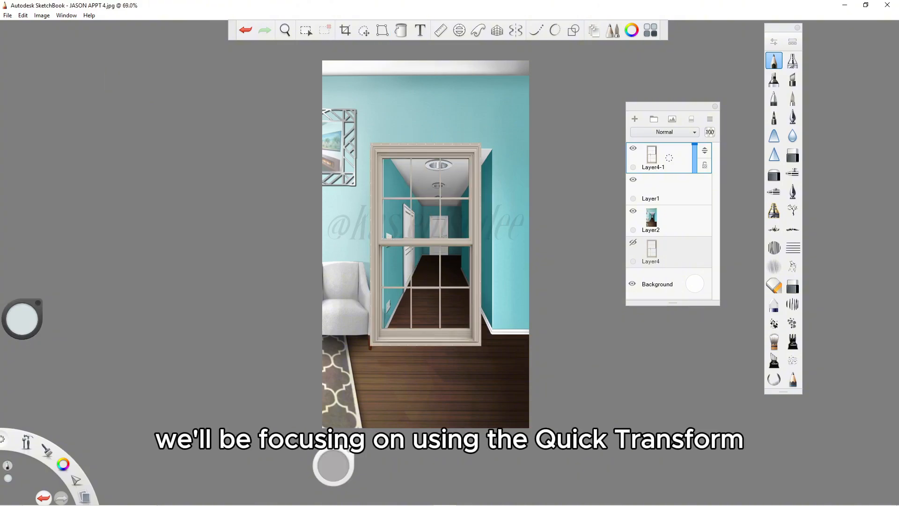
# Enlarge the window on Layer4-1 to 188% with Quick Transform so the frame fills the canvas
pyautogui.click(364, 30)
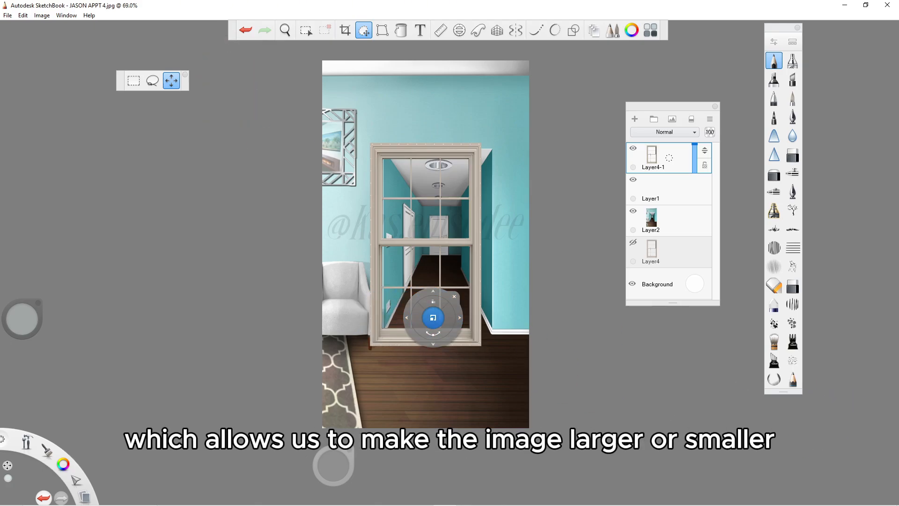
pyautogui.moveTo(433, 317); pyautogui.dragTo(478, 290)
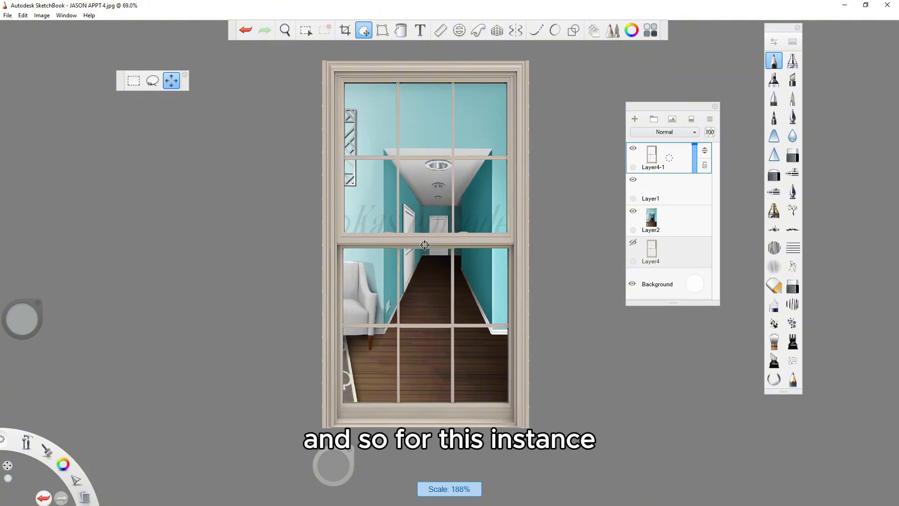
pyautogui.click(507, 289)
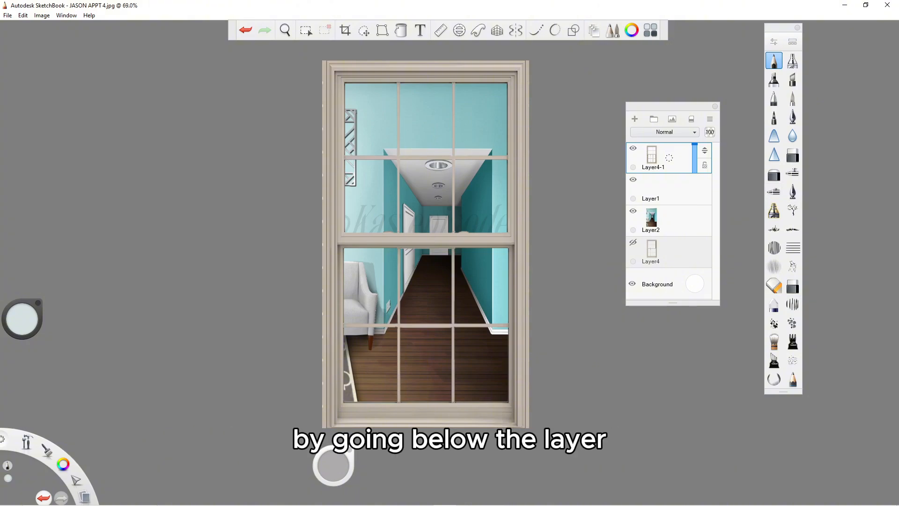
# On Layer1, make a rectangular selection just inside the window frame that encloses all the glass panes
pyautogui.click(640, 180)
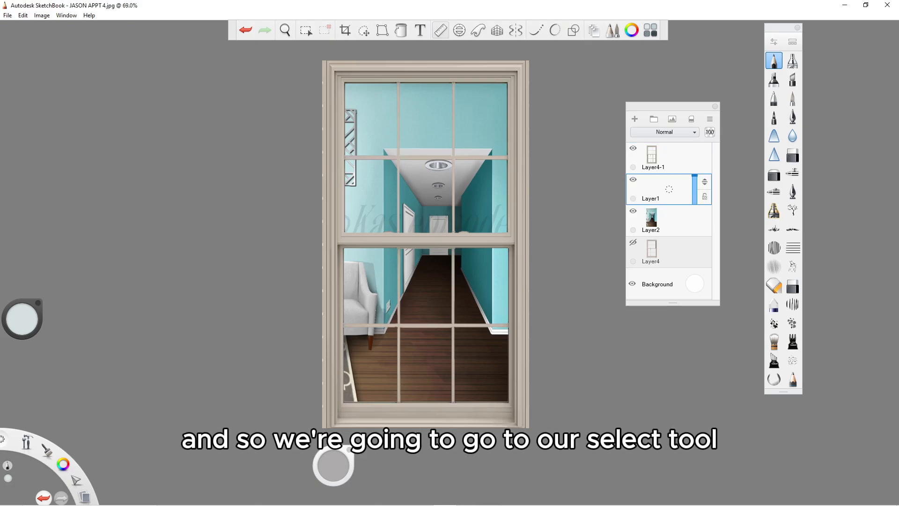
pyautogui.click(306, 30)
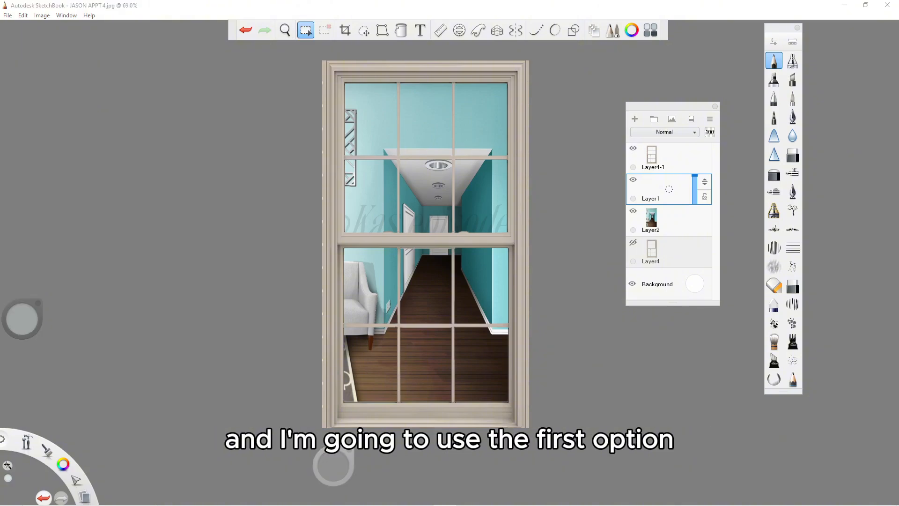
pyautogui.click(43, 80)
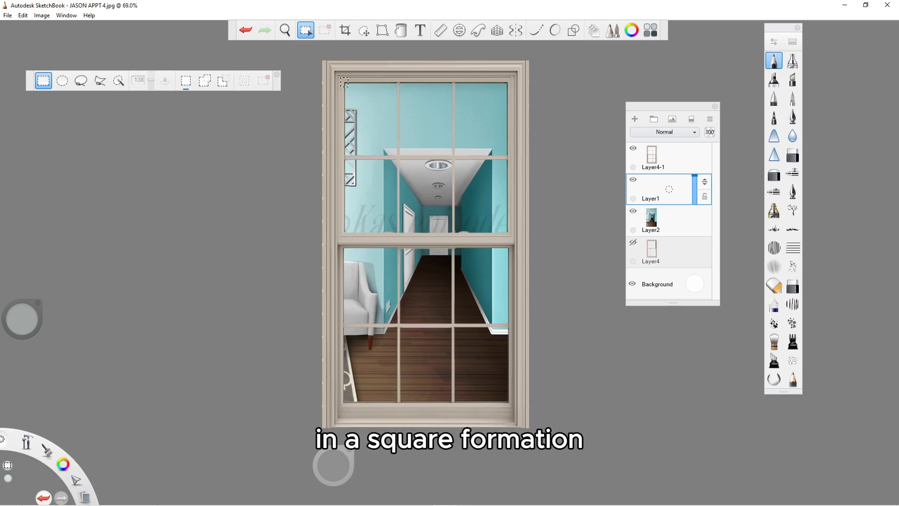
pyautogui.moveTo(340, 77); pyautogui.dragTo(513, 408)
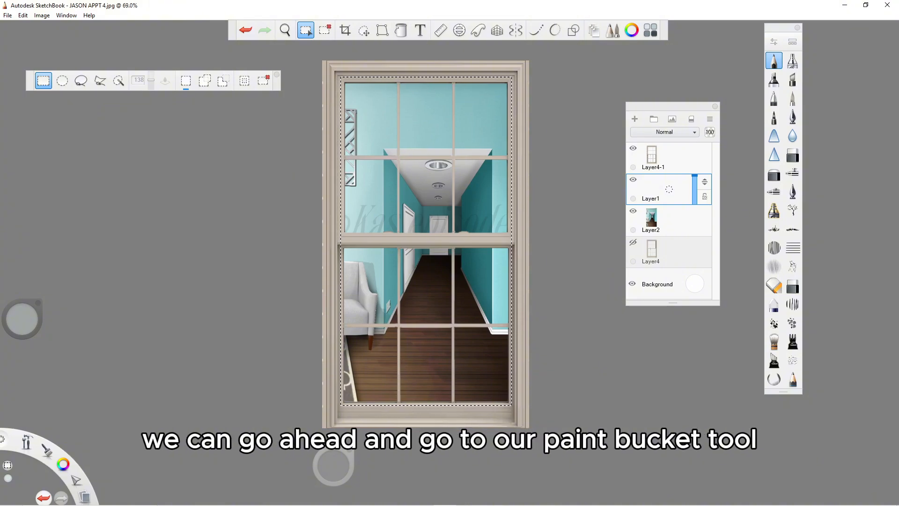
# Flood-fill the selected pane area on Layer1 with a pale blue-grey glass colour and clear the selection
pyautogui.click(401, 30)
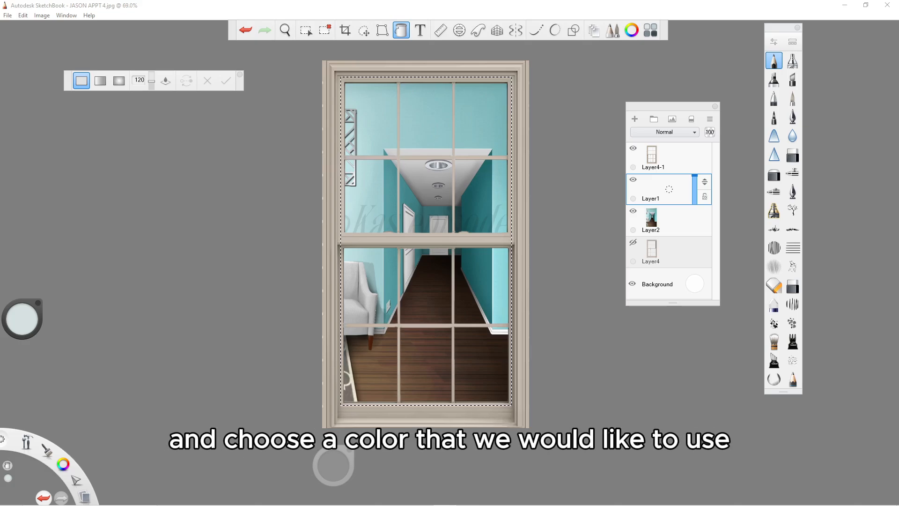
pyautogui.click(632, 30)
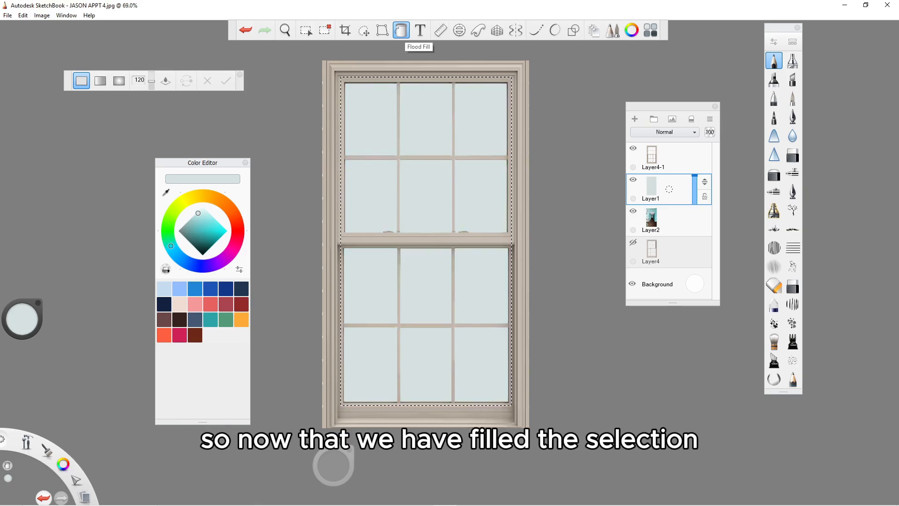
pyautogui.moveTo(202, 162); pyautogui.dragTo(170, 160)
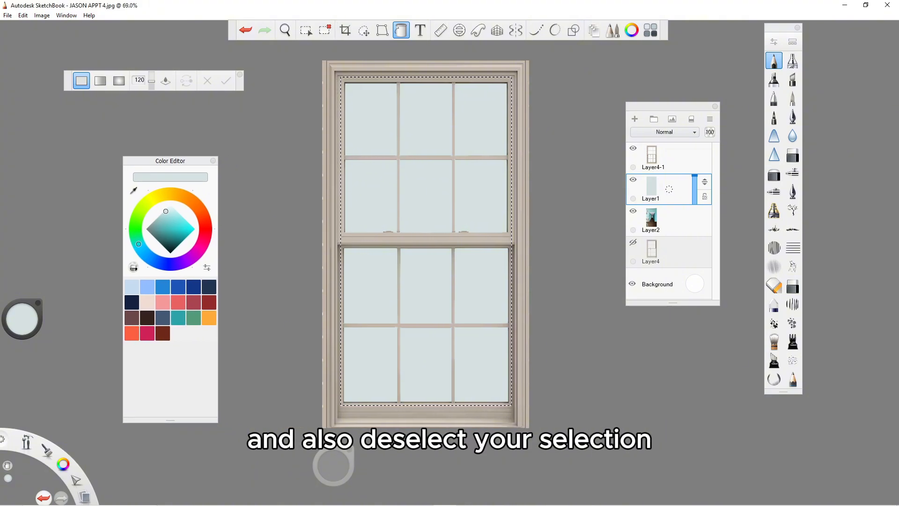
pyautogui.press('Return')
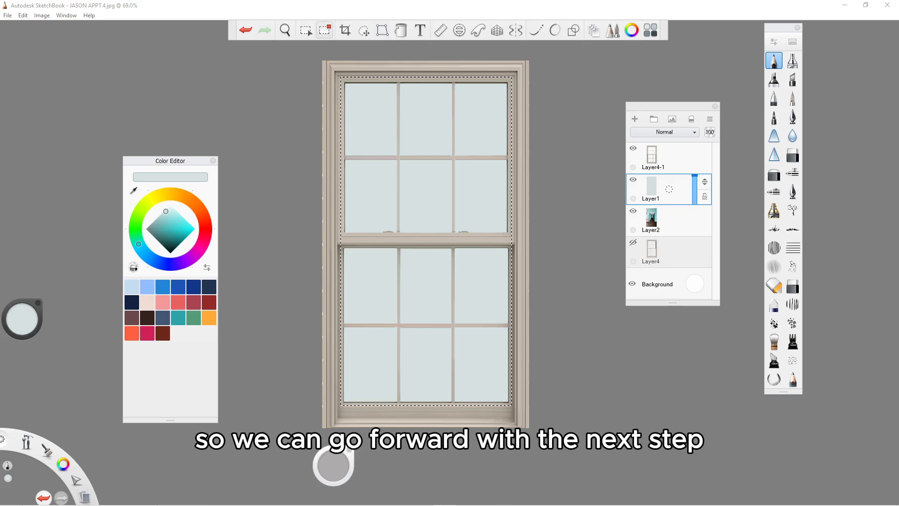
pyautogui.click(325, 30)
# Set the opacity of the glass fill on Layer1 to 50%
pyautogui.moveTo(695, 176); pyautogui.dragTo(695, 203)
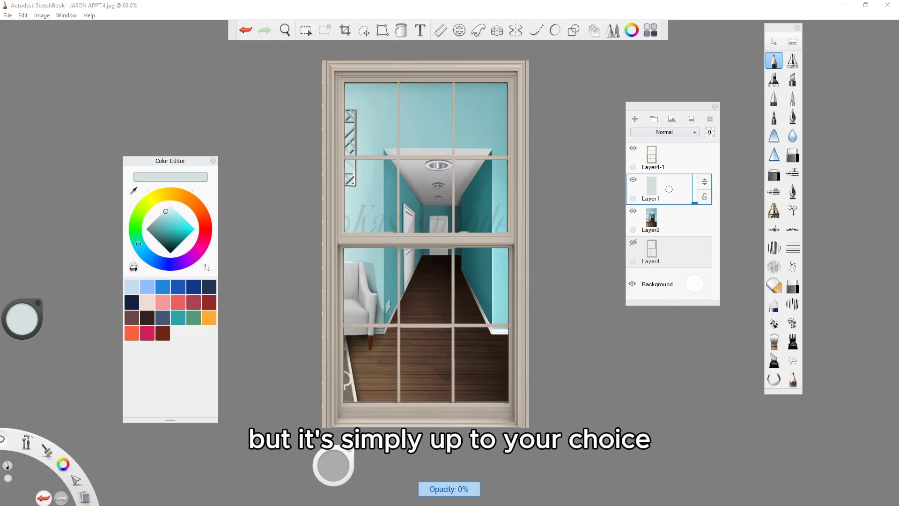
pyautogui.moveTo(695, 202); pyautogui.dragTo(695, 194)
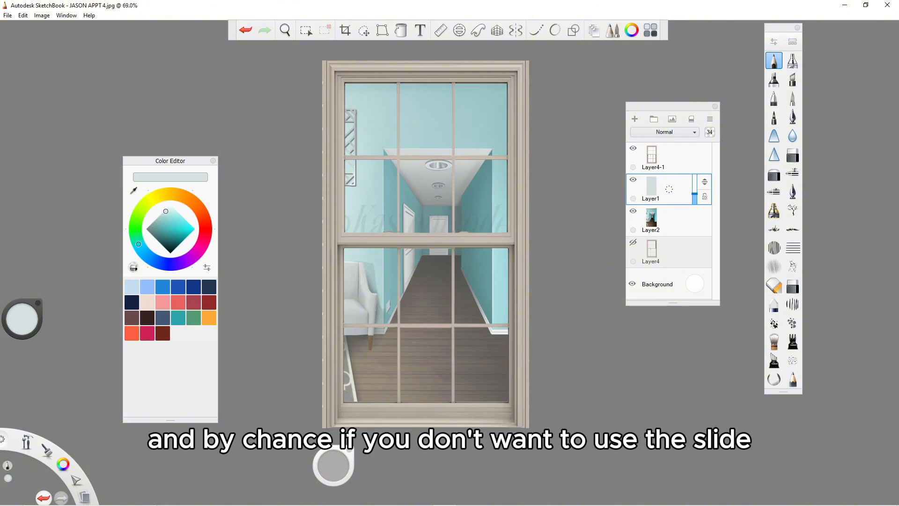
pyautogui.click(709, 132)
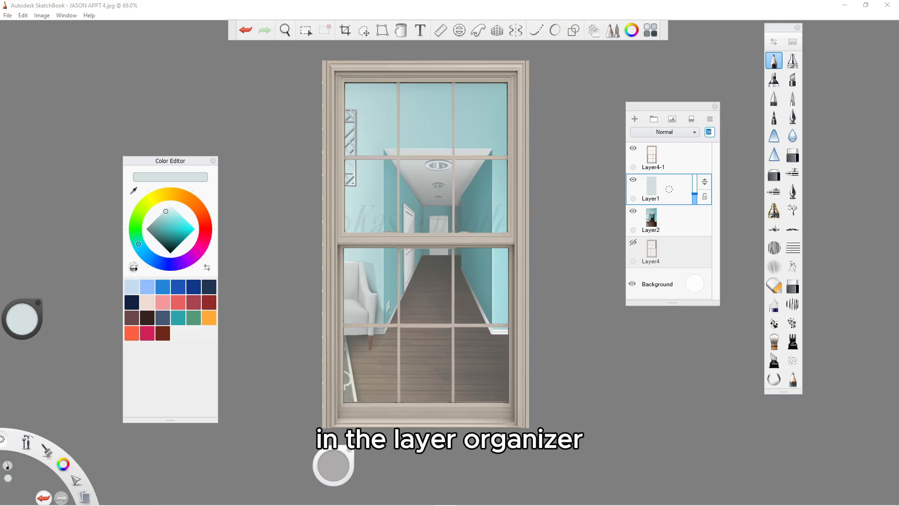
pyautogui.press('BackSpace')
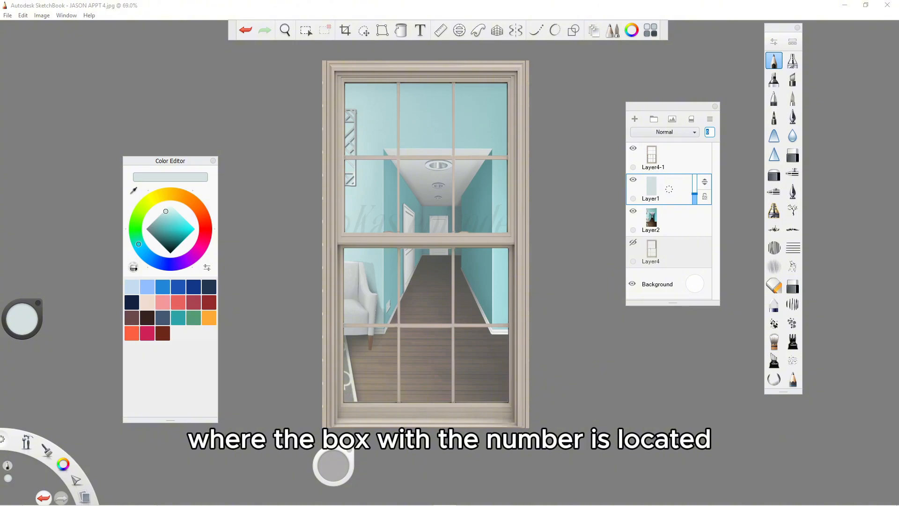
pyautogui.write('50')
pyautogui.press('Return')
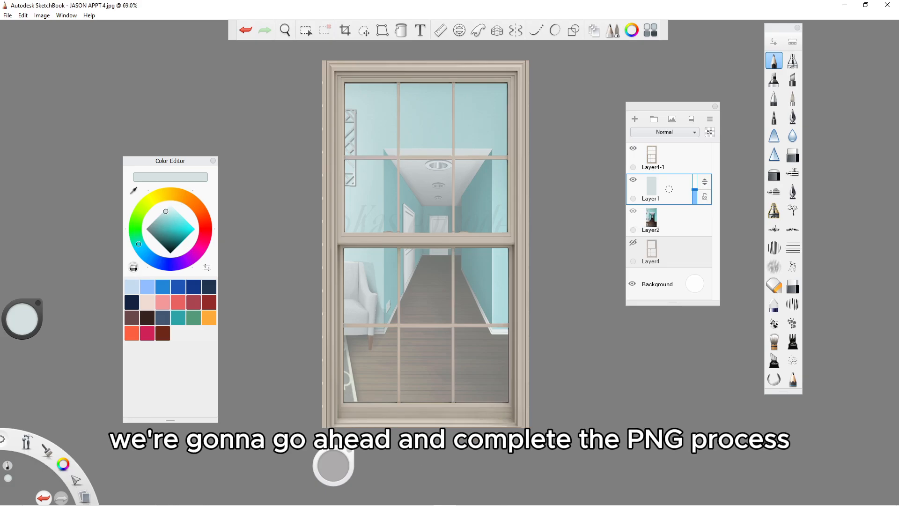
# Hide the room photo on Layer2 and the white Background layer, and set the Layer1 glass opacity to 48%
pyautogui.click(669, 220)
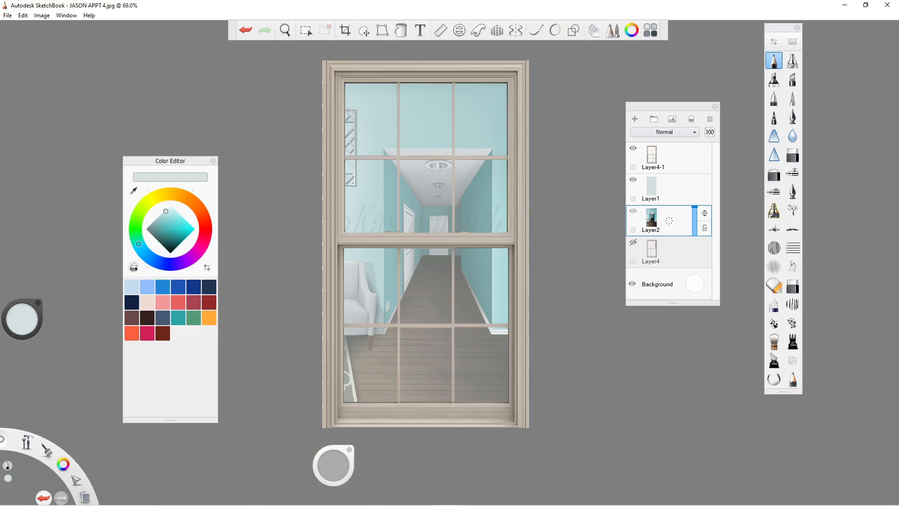
pyautogui.click(633, 210)
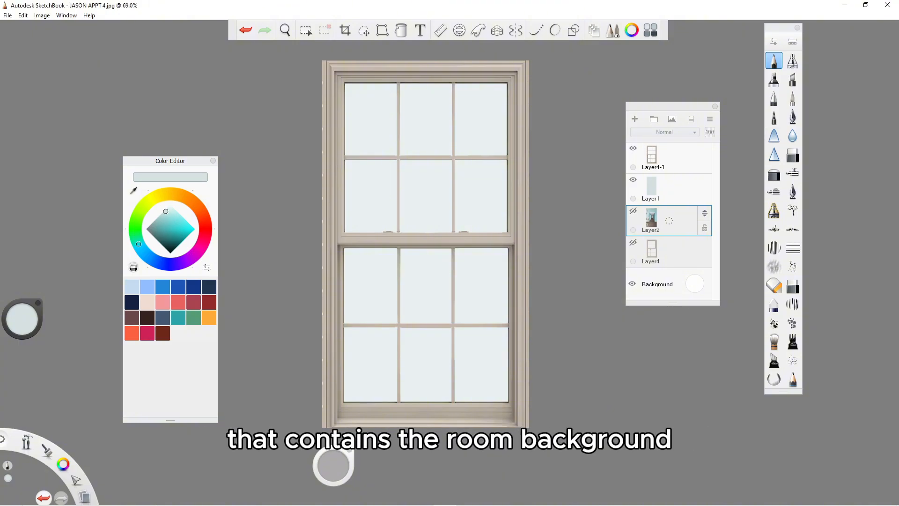
pyautogui.moveTo(669, 107); pyautogui.dragTo(633, 114)
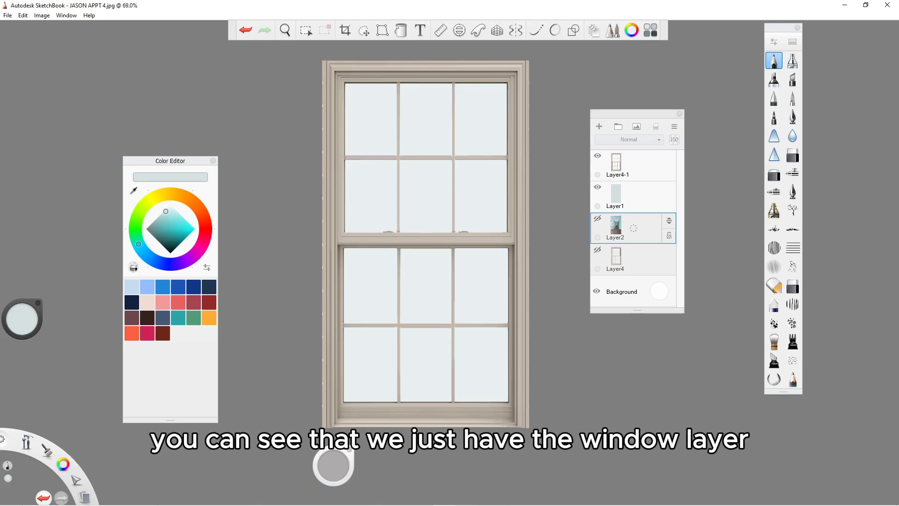
pyautogui.click(633, 196)
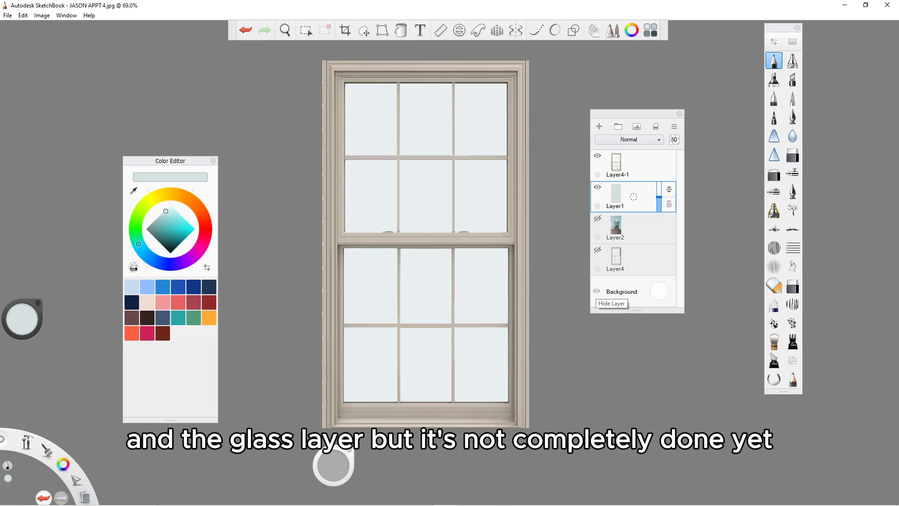
pyautogui.click(597, 291)
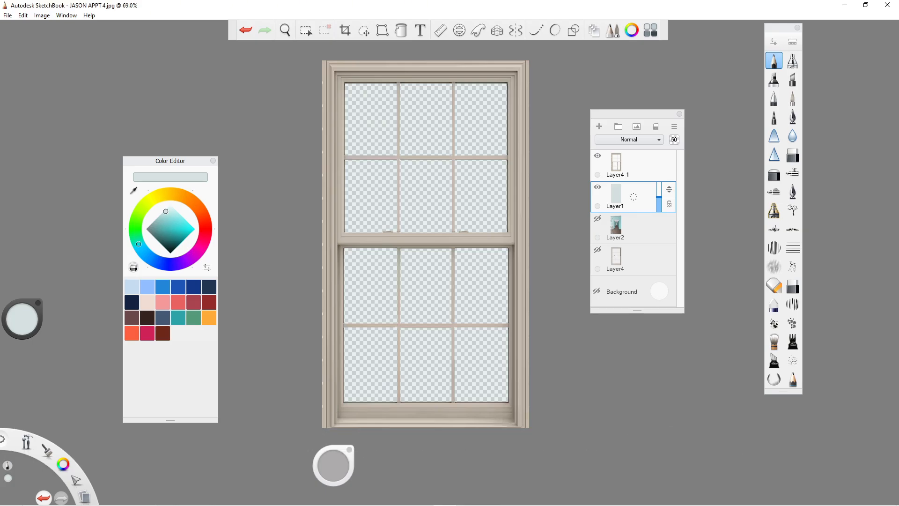
pyautogui.moveTo(659, 196)
pyautogui.mouseDown()
pyautogui.moveTo(659, 182)
pyautogui.moveTo(659, 211)
pyautogui.moveTo(659, 186)
pyautogui.moveTo(659, 197)
pyautogui.mouseUp()
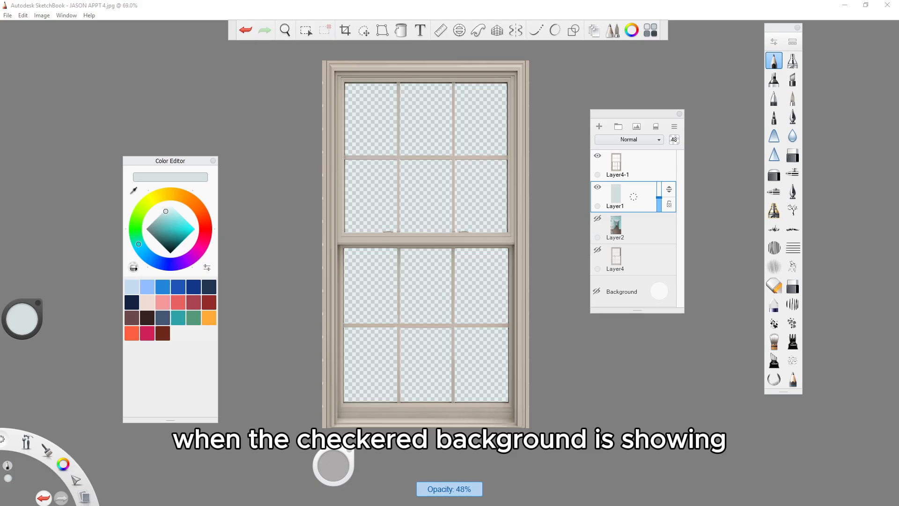
# Save the window overlay as SKETCHBOOK PRACTICE!1.png, accepting that all layers are merged
pyautogui.click(8, 15)
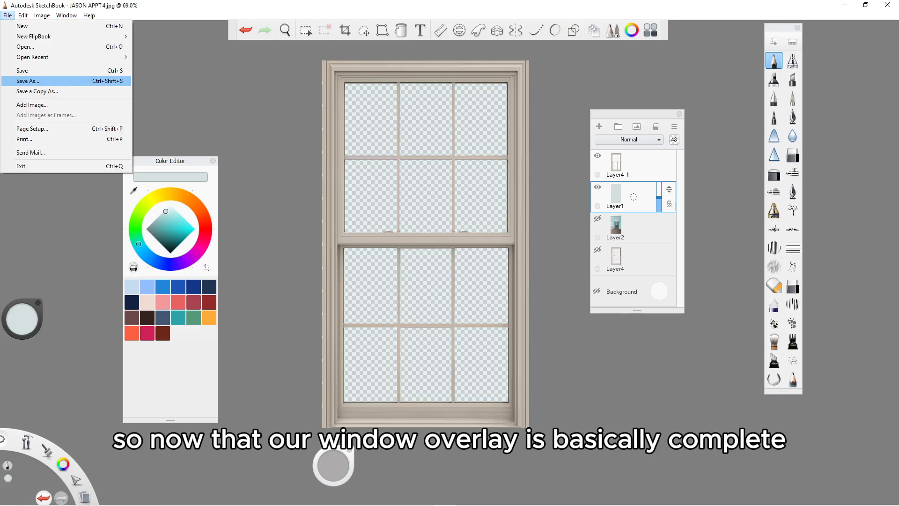
pyautogui.click(19, 81)
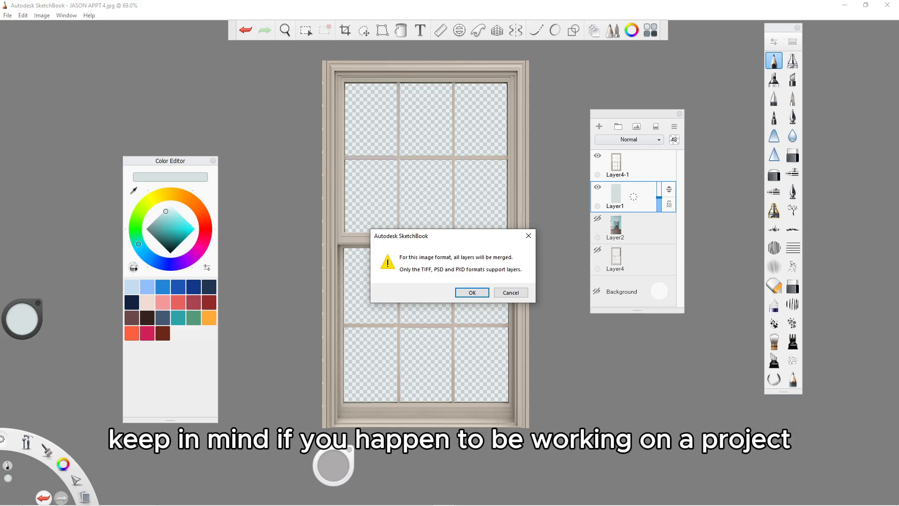
pyautogui.moveTo(448, 237); pyautogui.dragTo(400, 184)
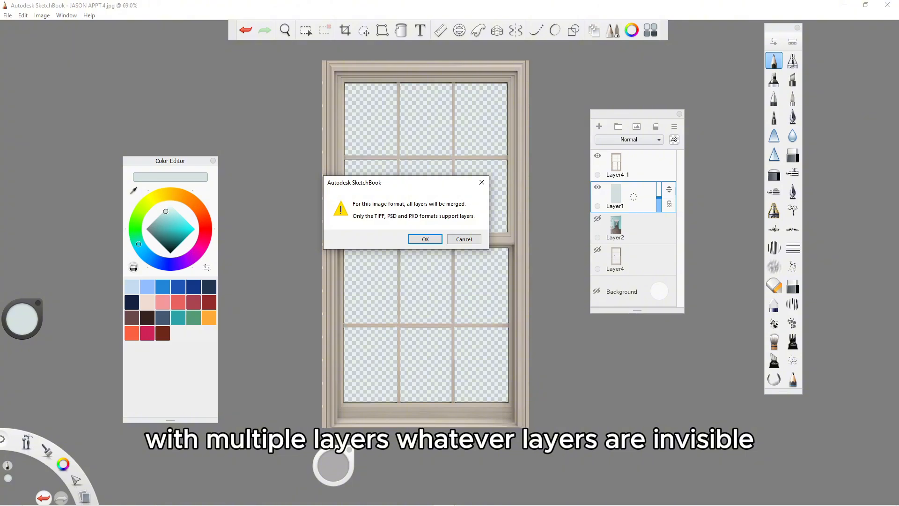
pyautogui.press('Return')
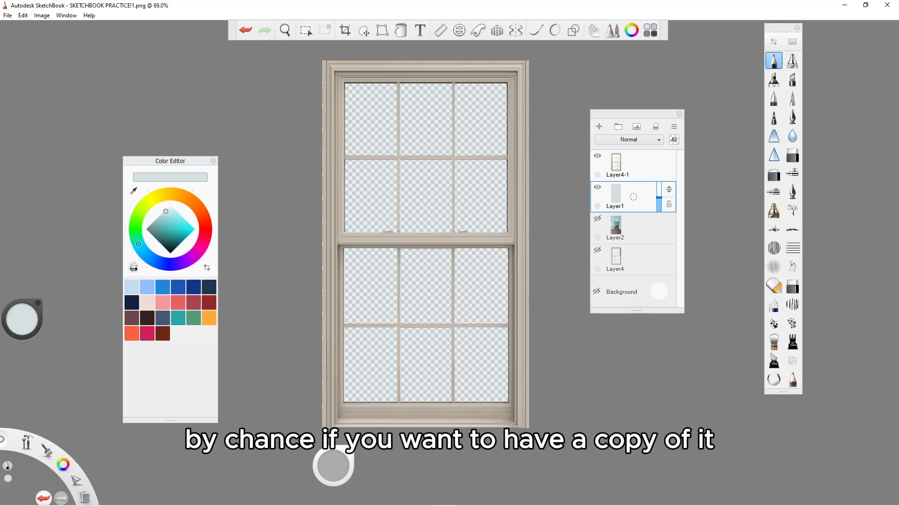
# Save a layered copy of the project as a TIFF file named SKETCHBOOK PRACTICE!2
pyautogui.click(8, 15)
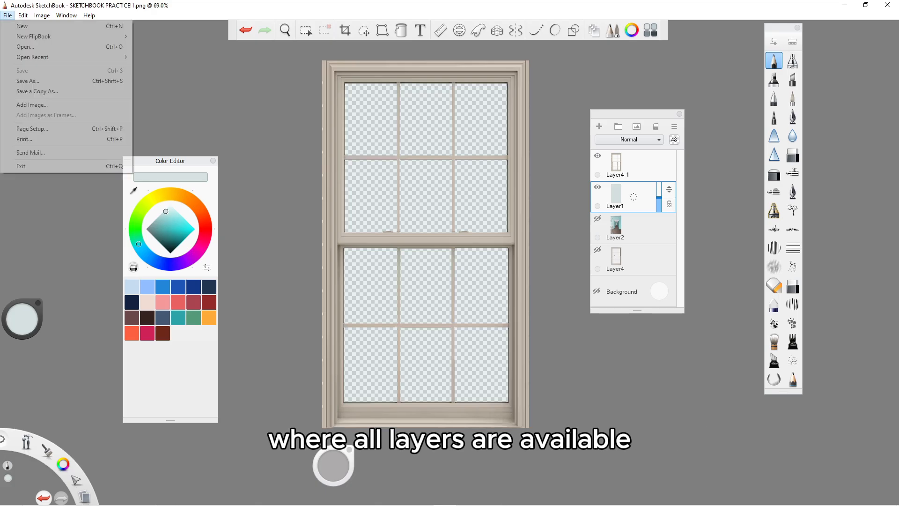
pyautogui.click(37, 91)
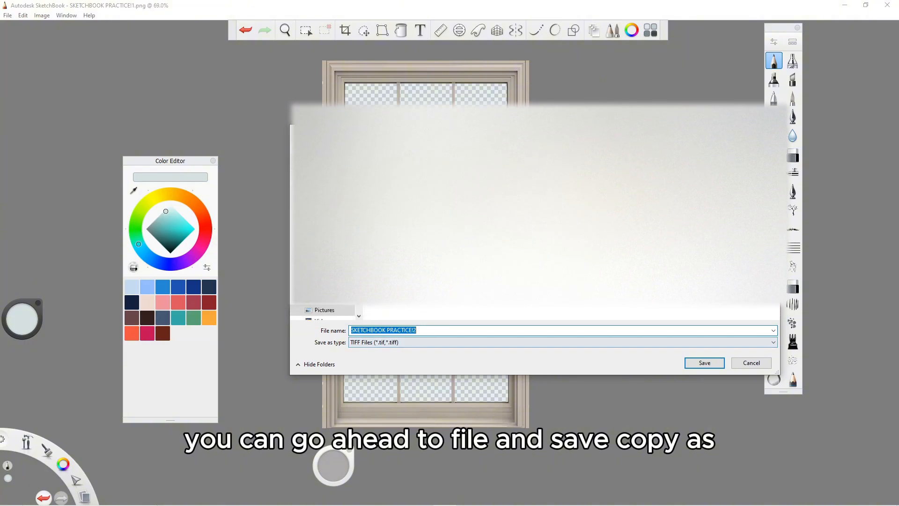
pyautogui.moveTo(535, 131); pyautogui.dragTo(752, 111)
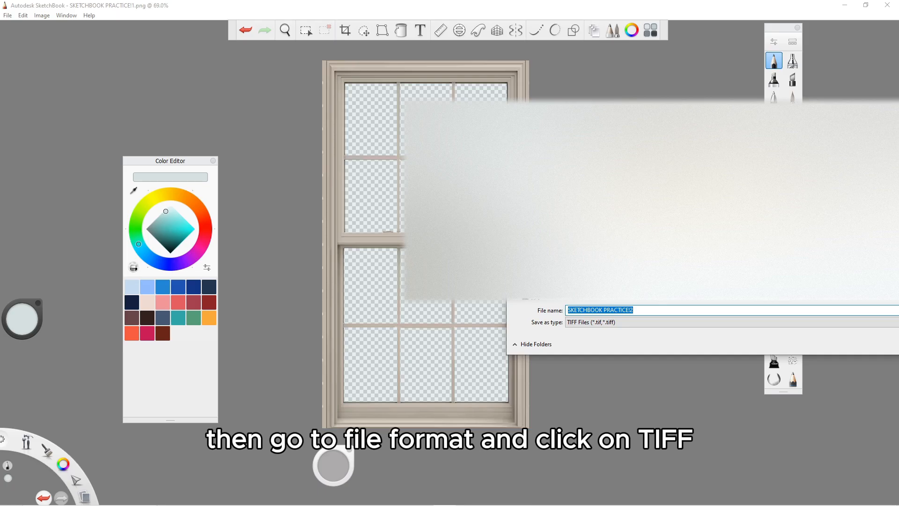
pyautogui.moveTo(752, 111); pyautogui.dragTo(587, 174)
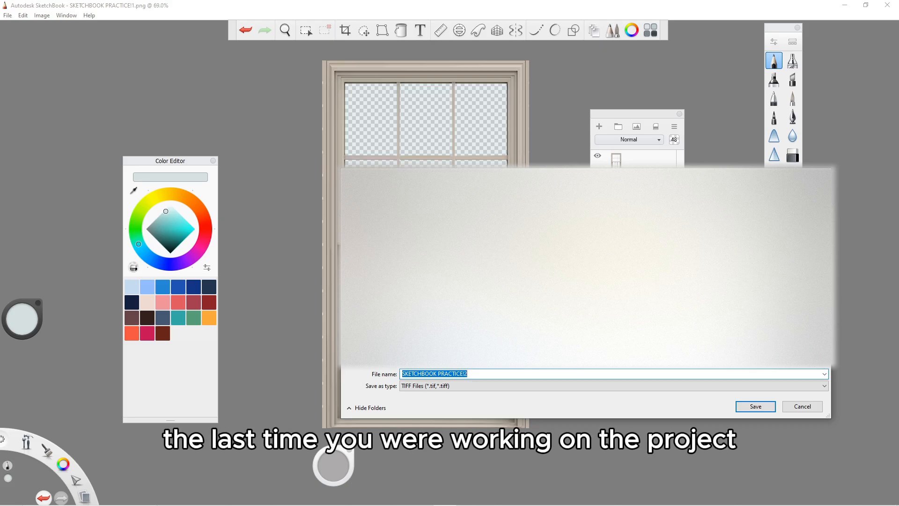
pyautogui.moveTo(586, 174); pyautogui.dragTo(596, 149)
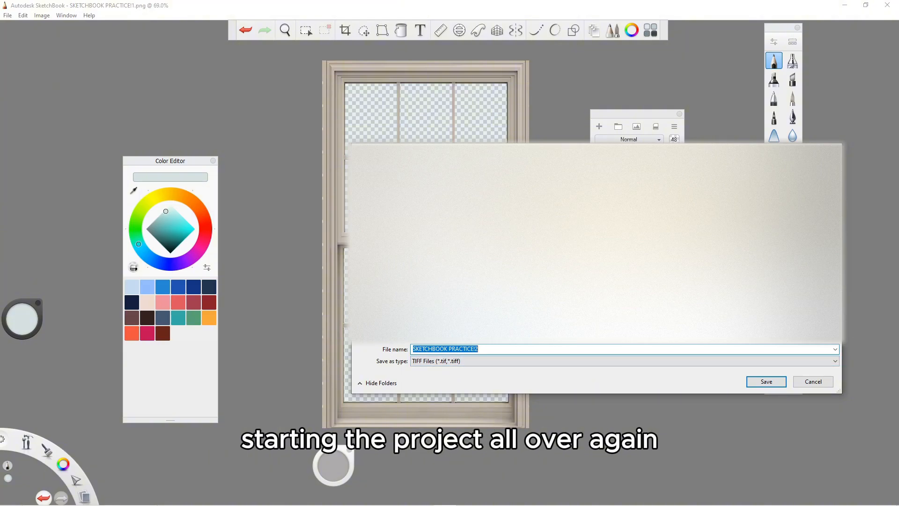
pyautogui.click(767, 381)
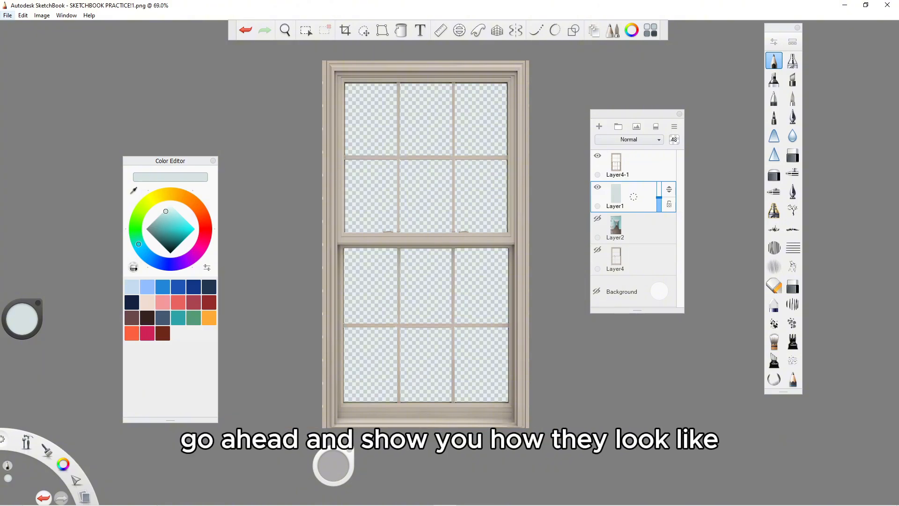
# Open SKETCHBOOK PRACTICE!1.png and hide its Background layer to check the glass transparency
pyautogui.click(8, 15)
pyautogui.click(25, 47)
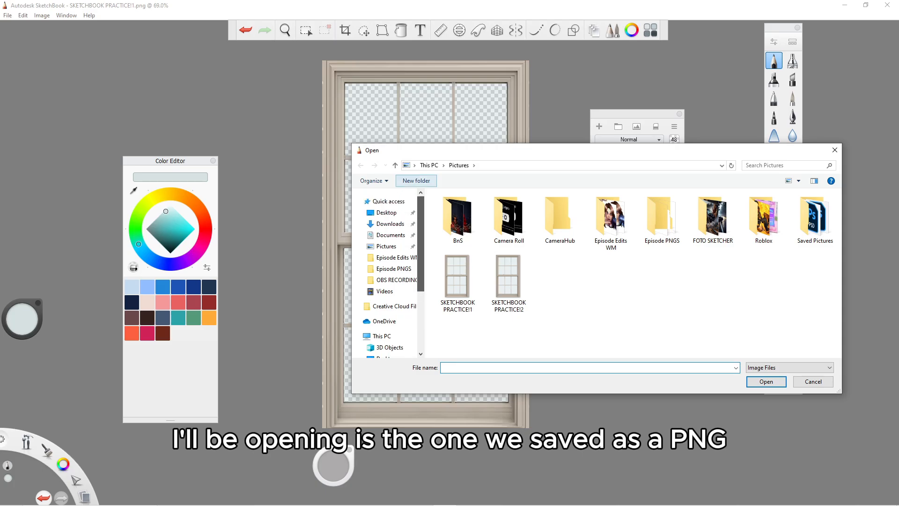
pyautogui.click(389, 201)
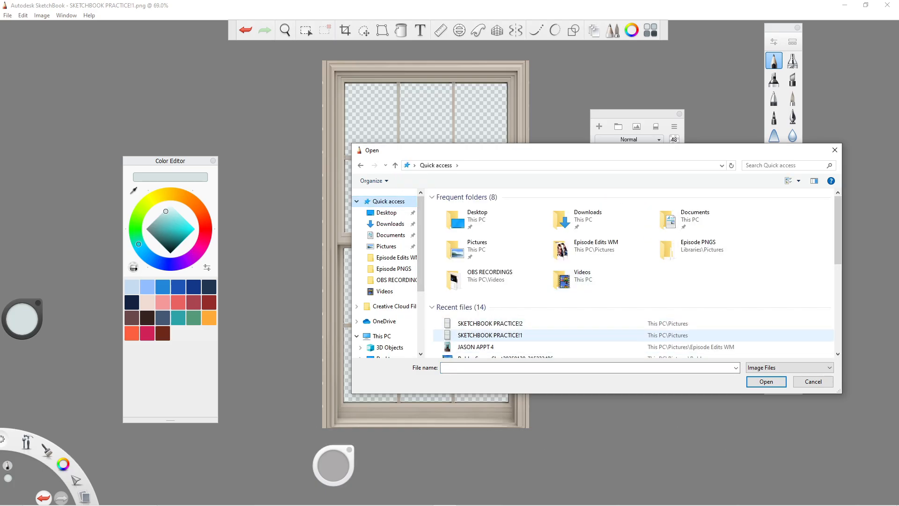
pyautogui.doubleClick(490, 335)
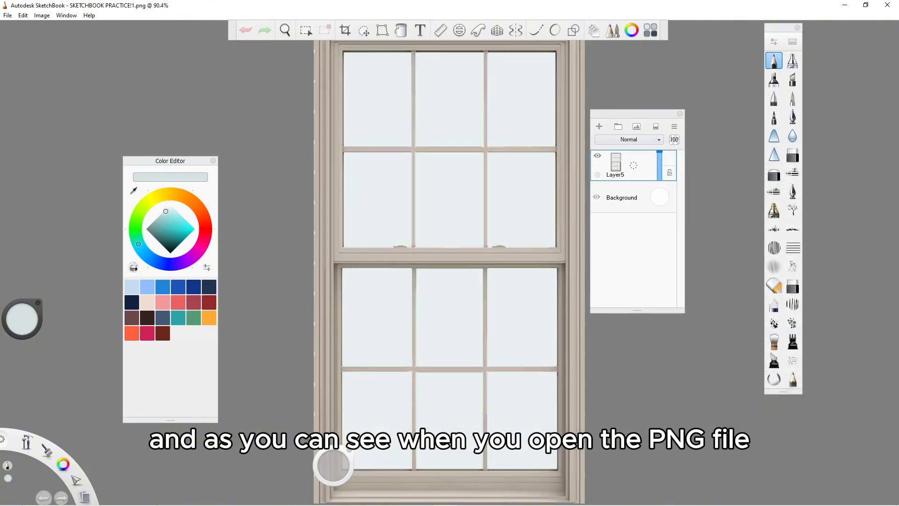
pyautogui.click(596, 197)
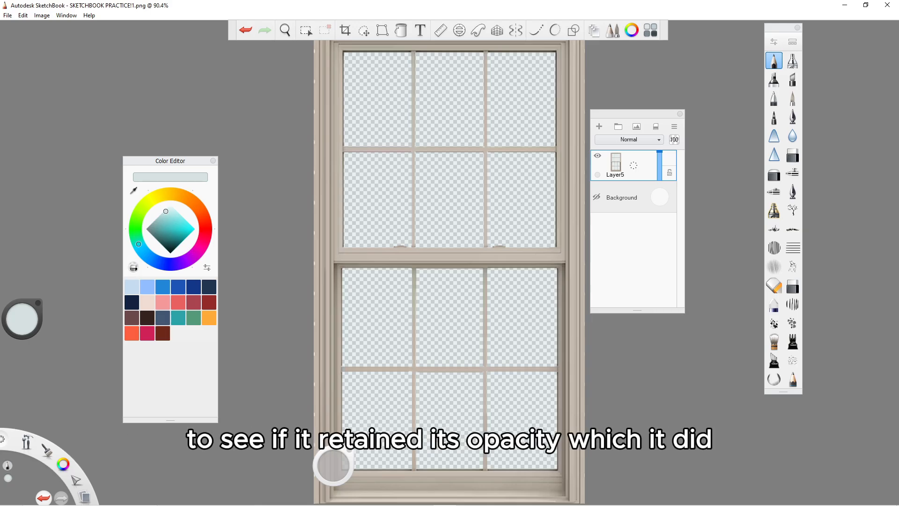
# Open the recent file SKETCHBOOK PRACTICE!2.tif without saving changes to the PNG, and toggle the visibility of Layer4-1 to check the layers
pyautogui.click(7, 15)
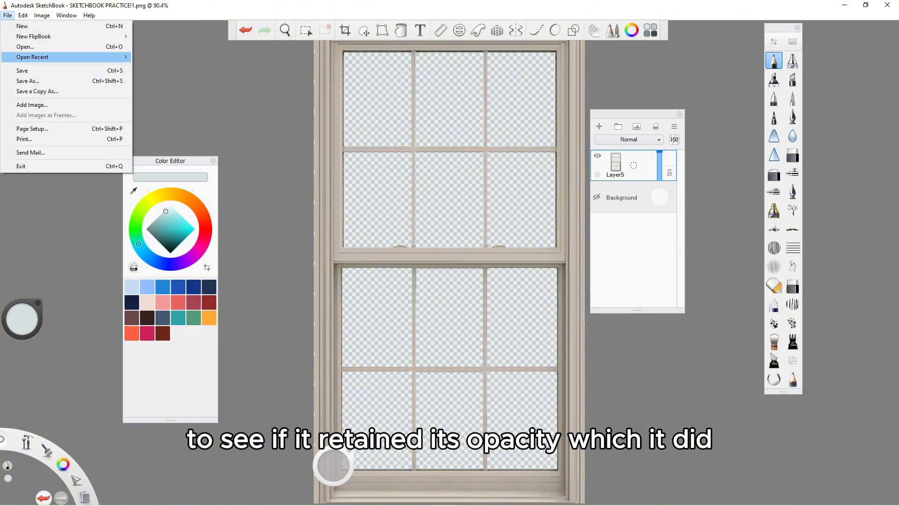
pyautogui.moveTo(65, 56)
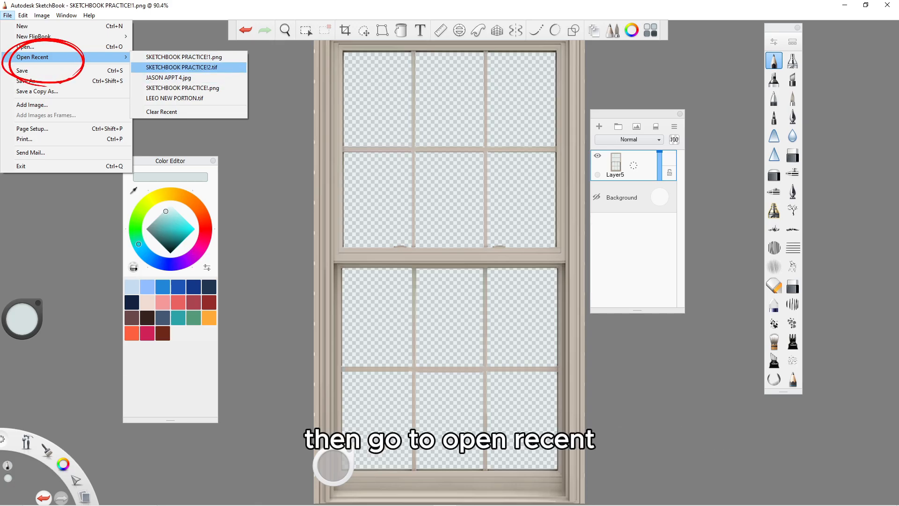
pyautogui.click(181, 67)
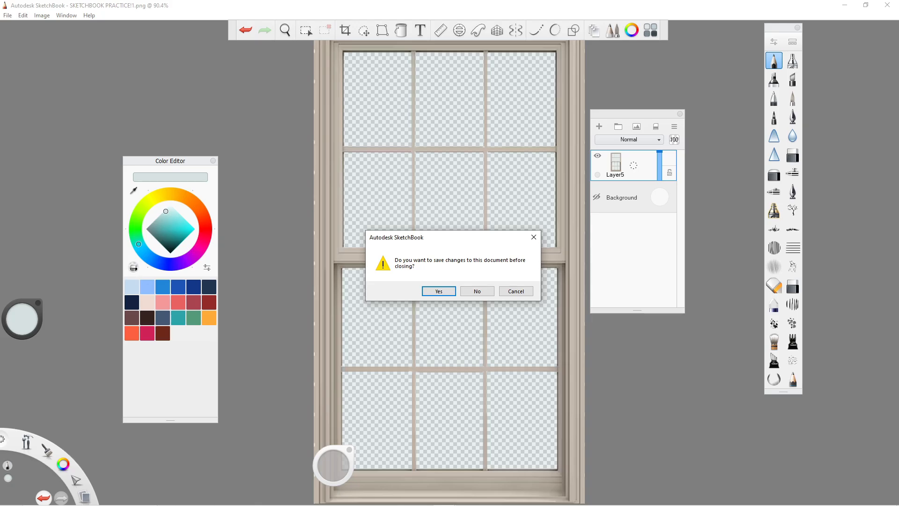
pyautogui.click(478, 291)
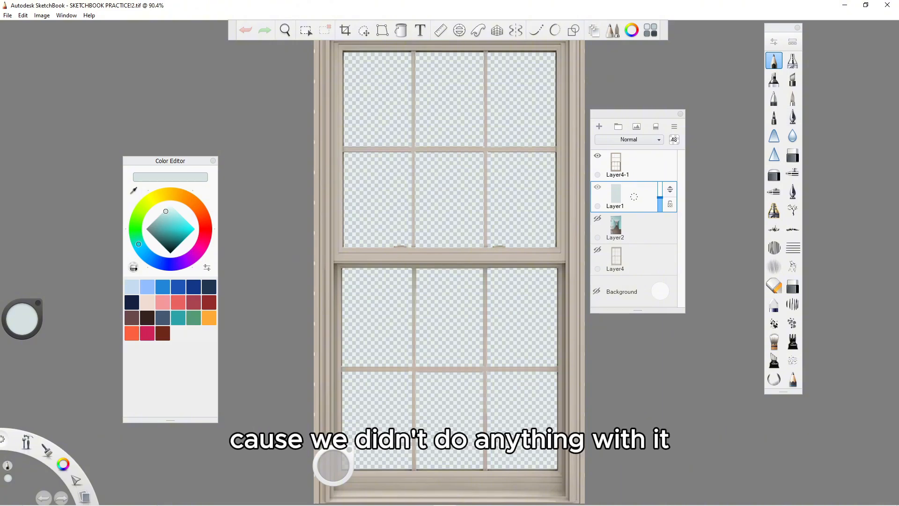
pyautogui.click(598, 155)
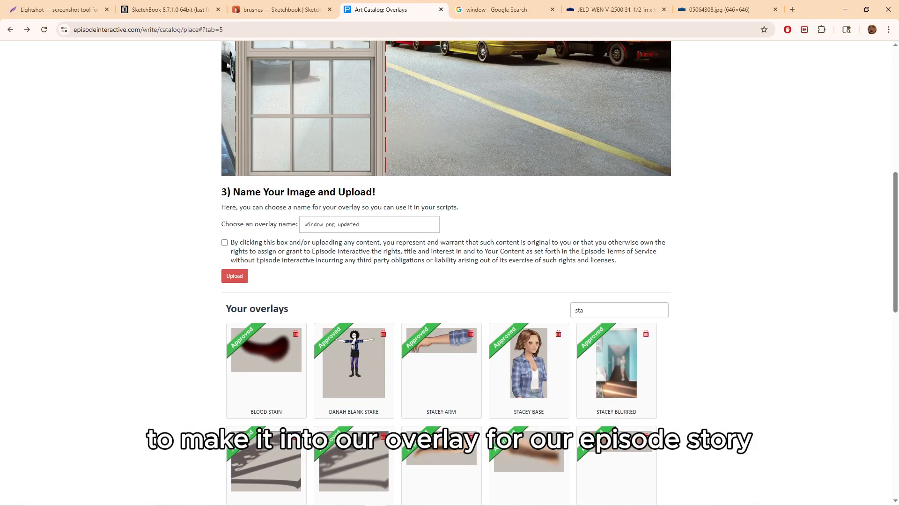
# In the Episode Interactive art catalog in the browser, move the window overlay to the middle of the street background preview
pyautogui.moveTo(895, 241); pyautogui.dragTo(895, 196)
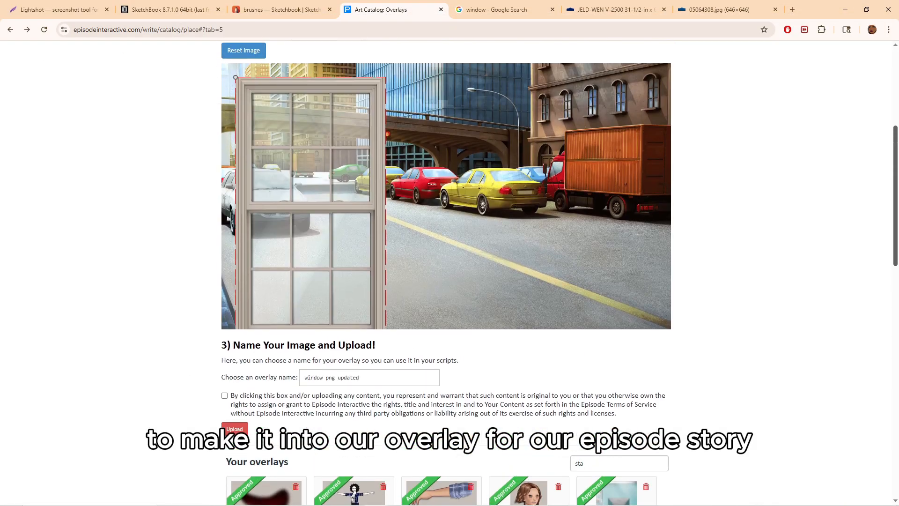
pyautogui.moveTo(311, 201); pyautogui.dragTo(296, 186)
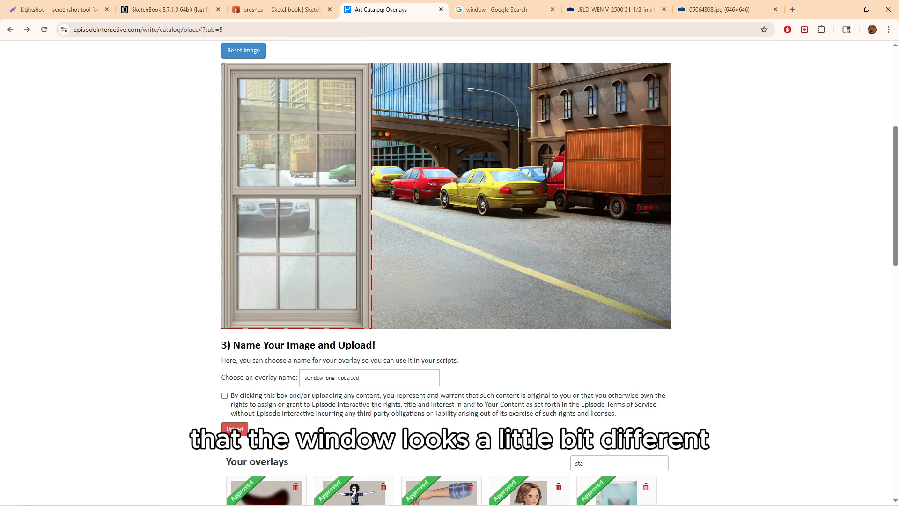
pyautogui.moveTo(297, 187); pyautogui.dragTo(439, 183)
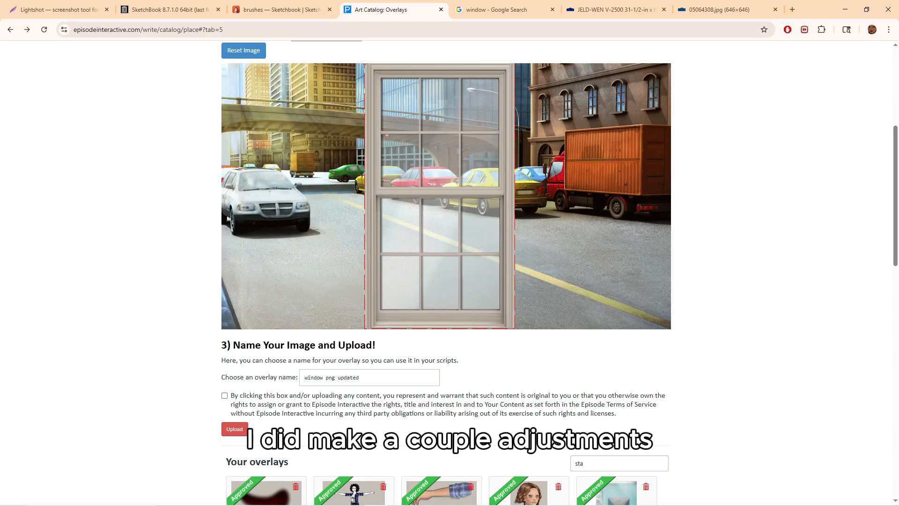